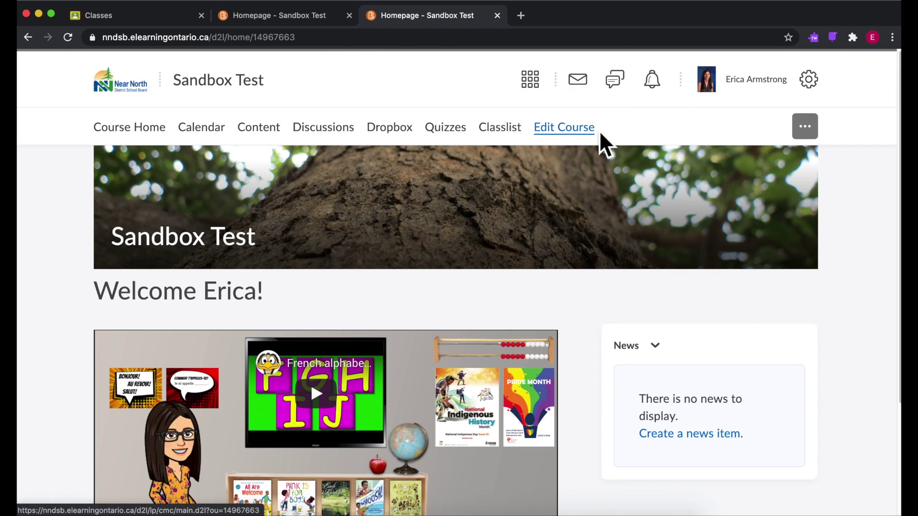
Step: Customize the shared course navbar by working on an active copy, 'Daylight Navbar - Copy'
click(805, 129)
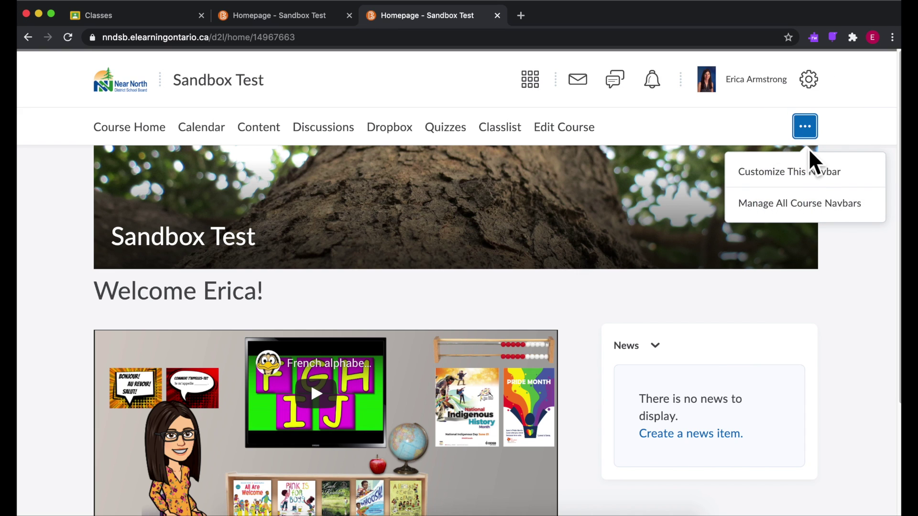
click(819, 183)
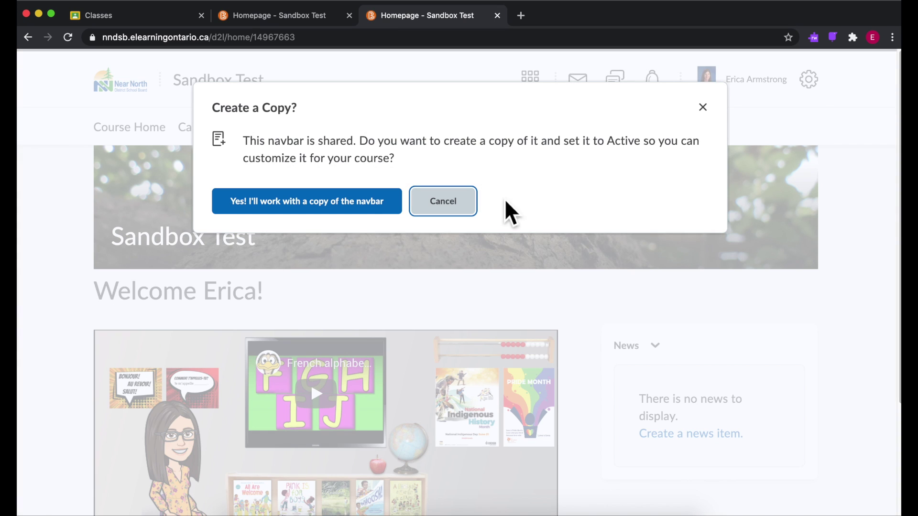
click(300, 216)
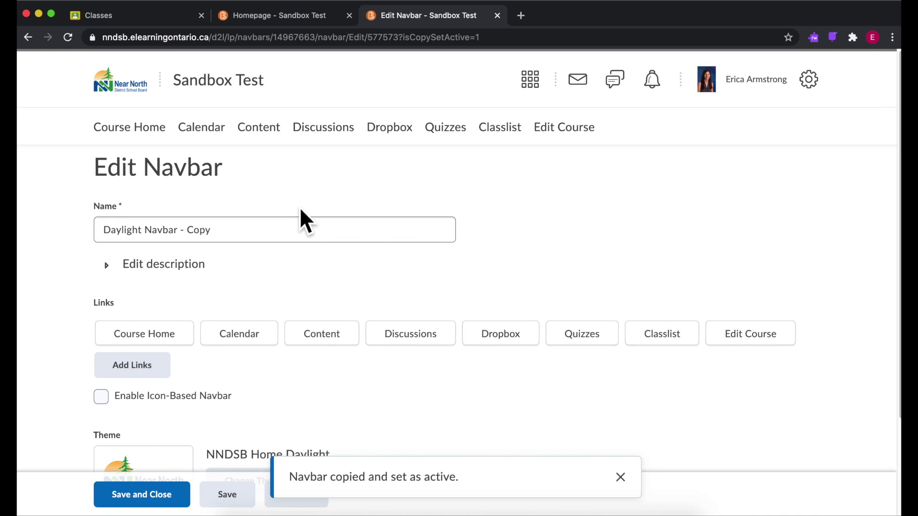
scroll(299, 219, down, 1)
scroll(300, 220, down, 1)
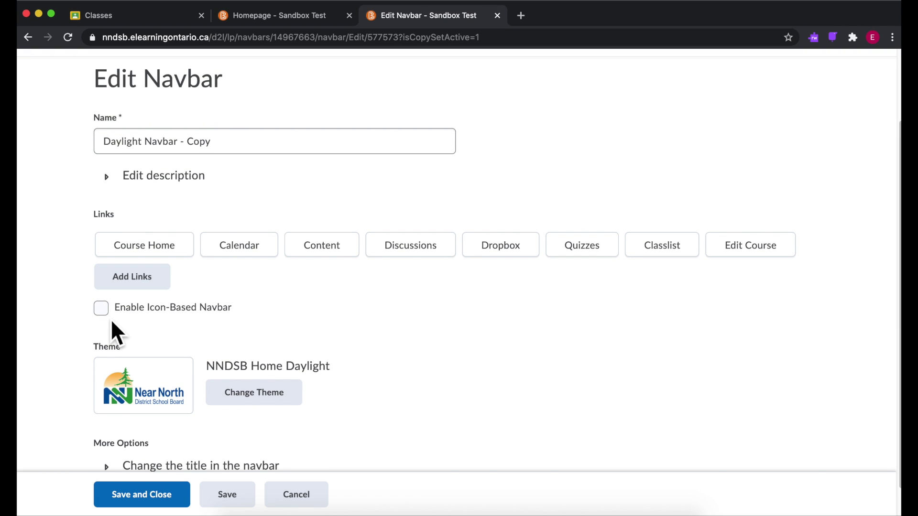
Step: Enable the icon-based navbar and remove every link from Course Home through Edit Course
click(103, 310)
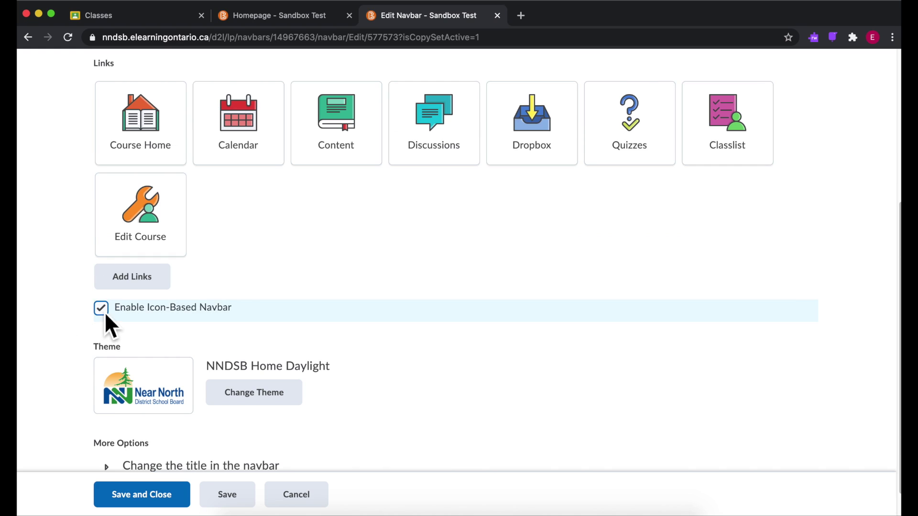
scroll(301, 242, up, 1)
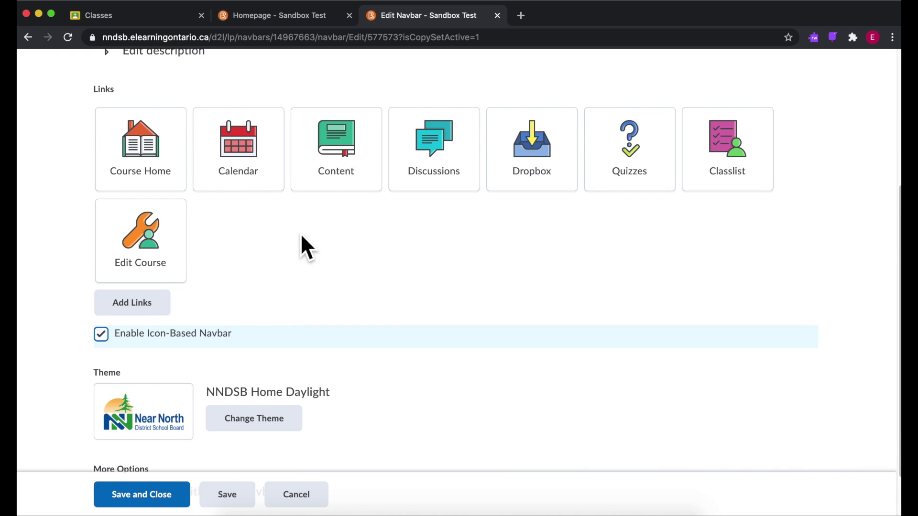
scroll(301, 242, up, 1)
scroll(301, 232, up, 1)
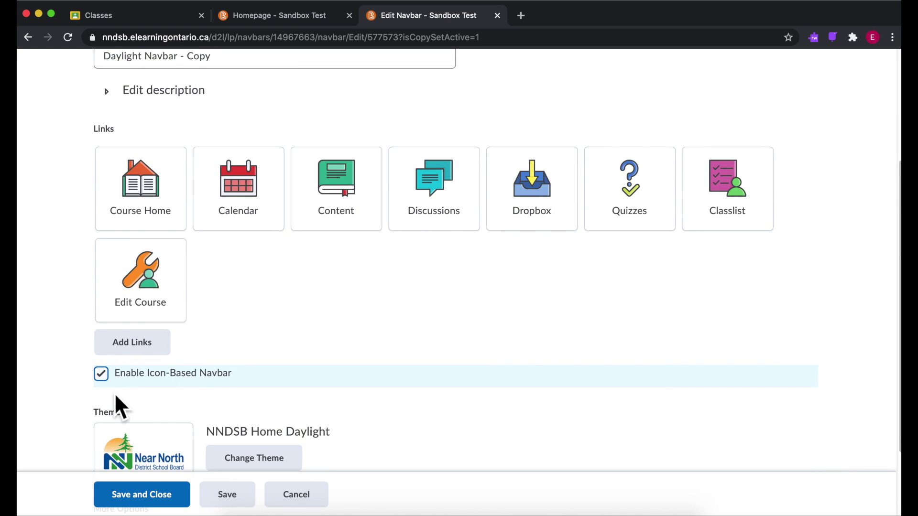
scroll(290, 315, up, 1)
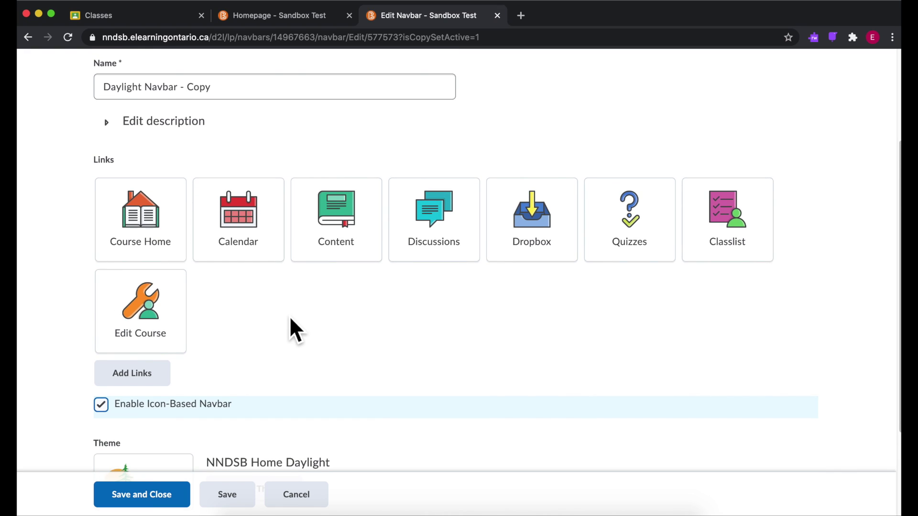
scroll(288, 316, up, 1)
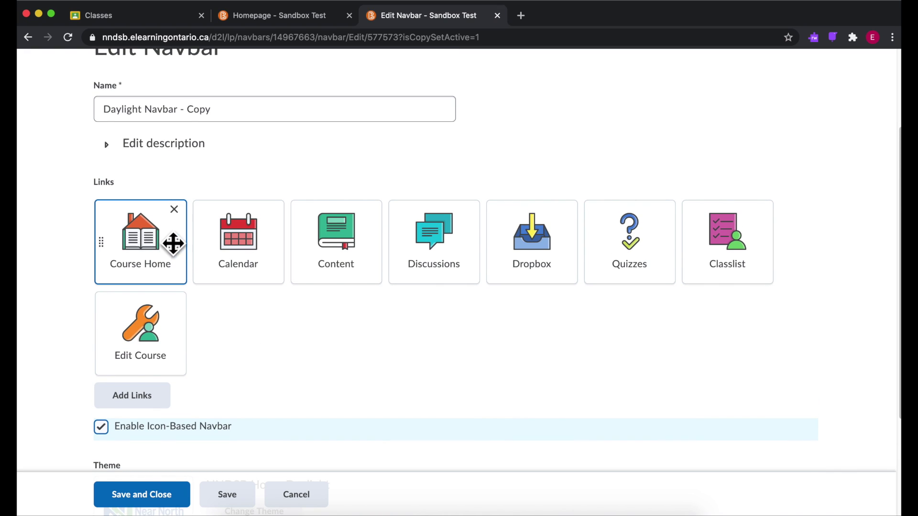
click(177, 211)
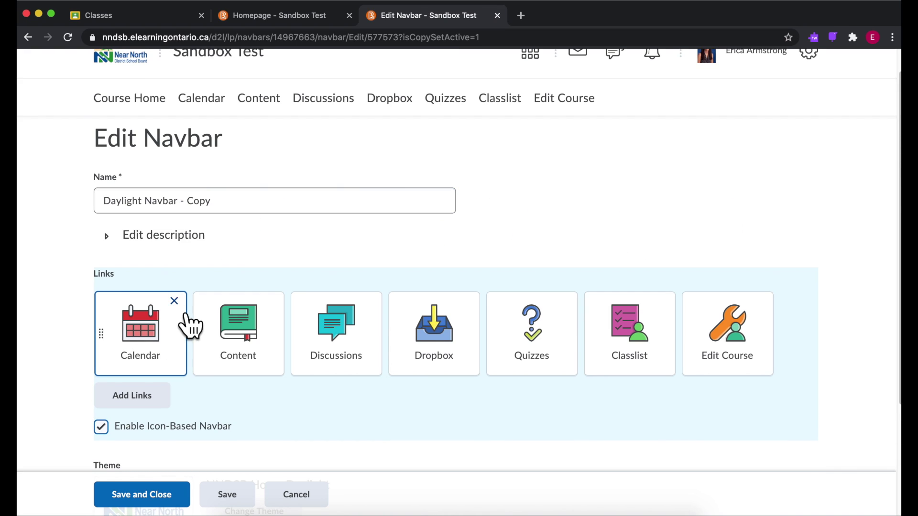
click(176, 302)
click(176, 302)
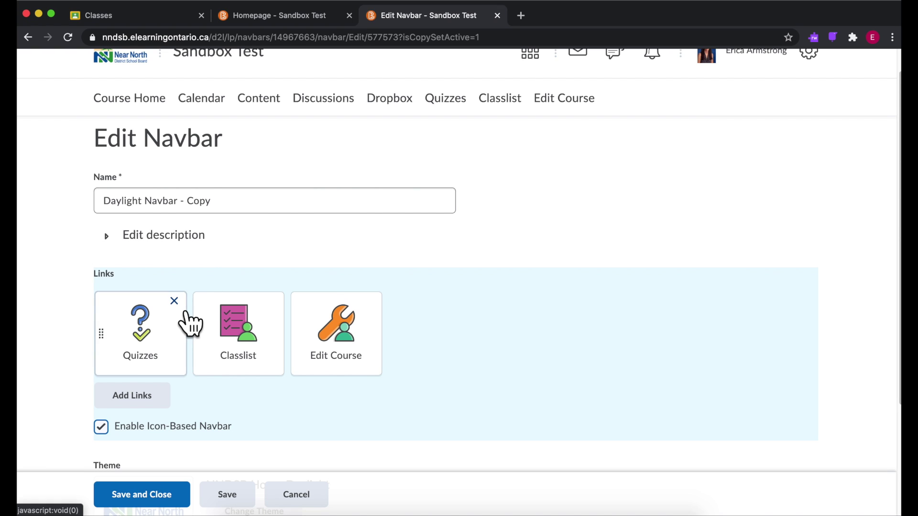
click(175, 301)
click(176, 301)
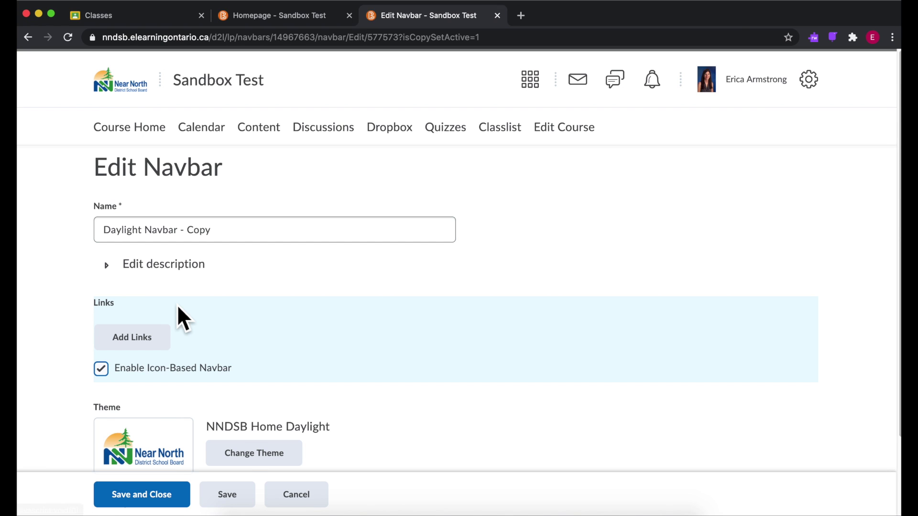
Step: Start a new custom link and paste the course homepage address as its URL
click(151, 341)
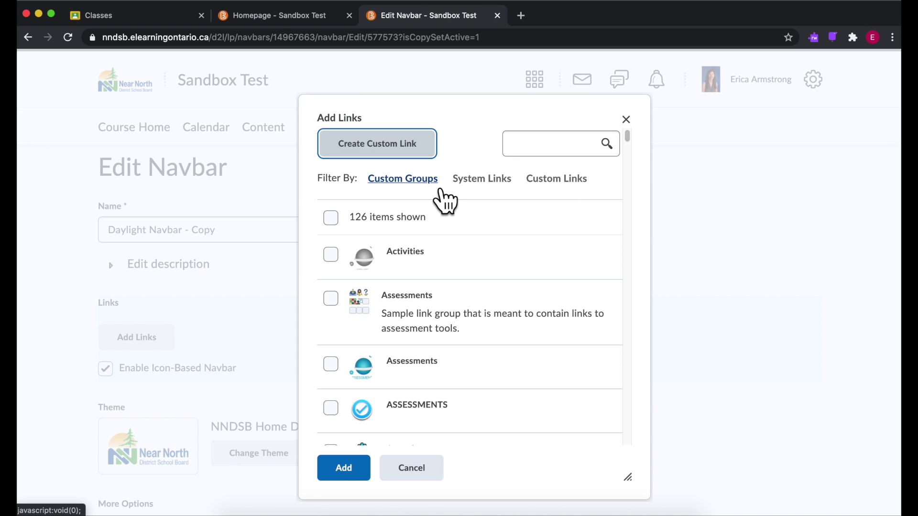
click(422, 153)
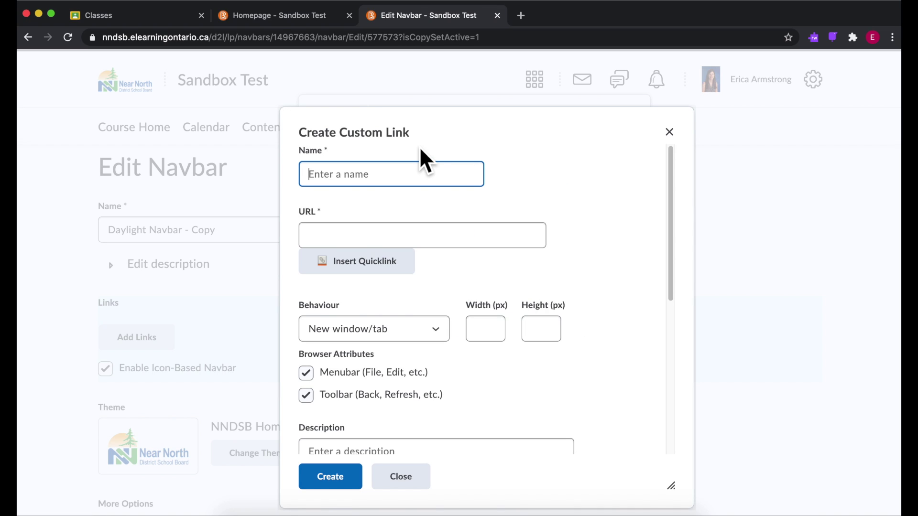
click(316, 22)
click(276, 39)
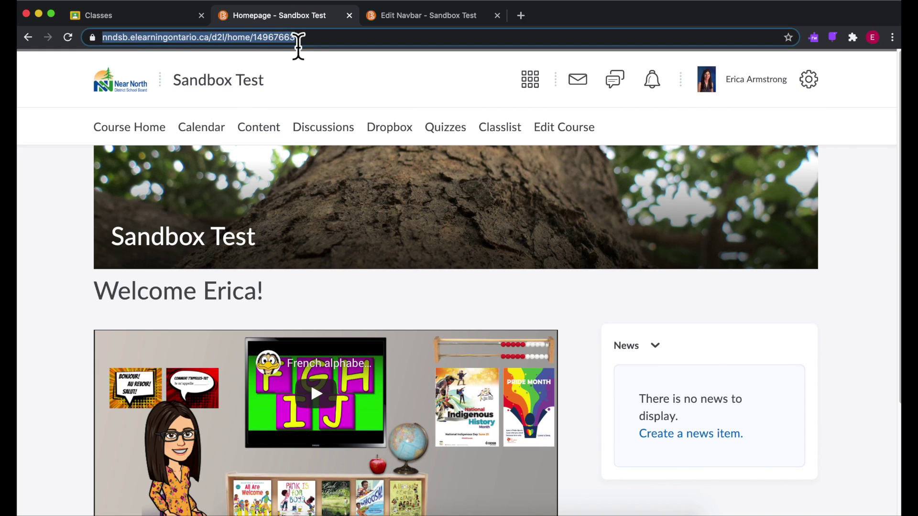
click(452, 18)
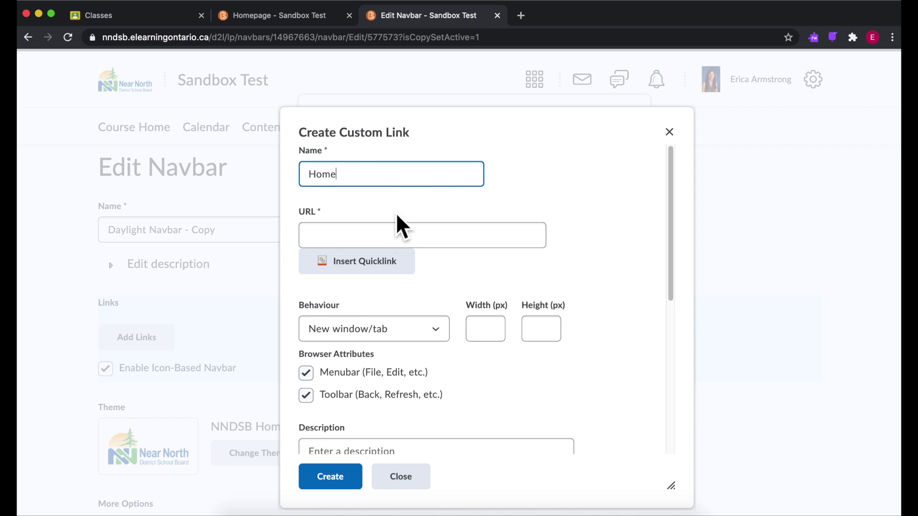
click(390, 240)
key(ctrl+v)
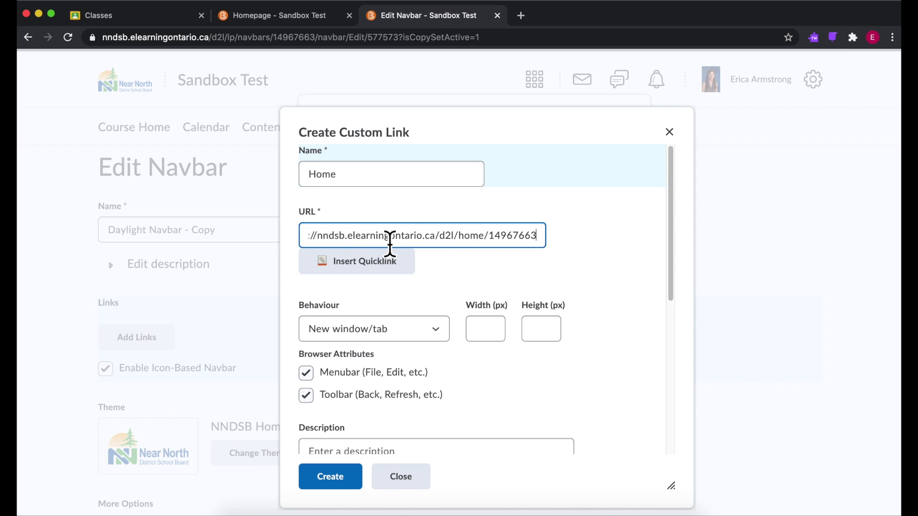
scroll(412, 288, down, 2)
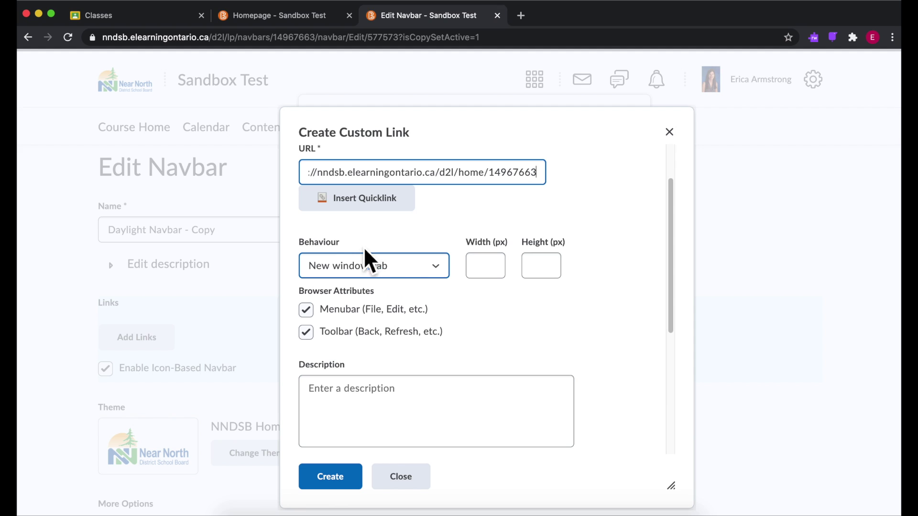
Step: Set the Home link to open in the same window with the home.png icon, and create it
click(378, 275)
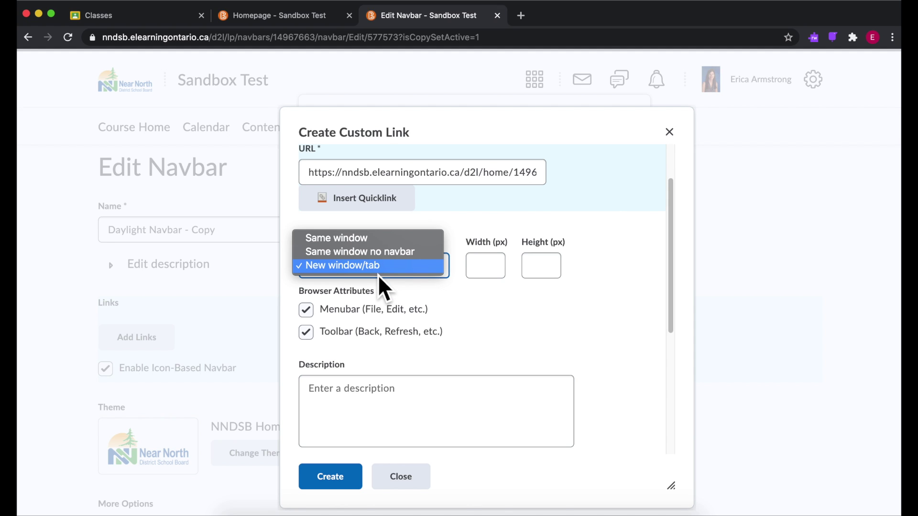
click(379, 245)
scroll(380, 247, down, 1)
scroll(380, 247, down, 3)
scroll(380, 247, down, 2)
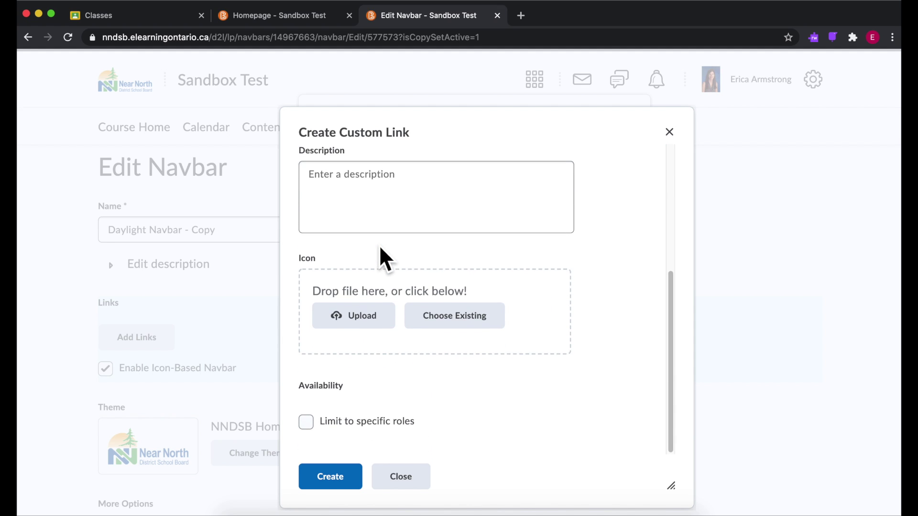
click(367, 322)
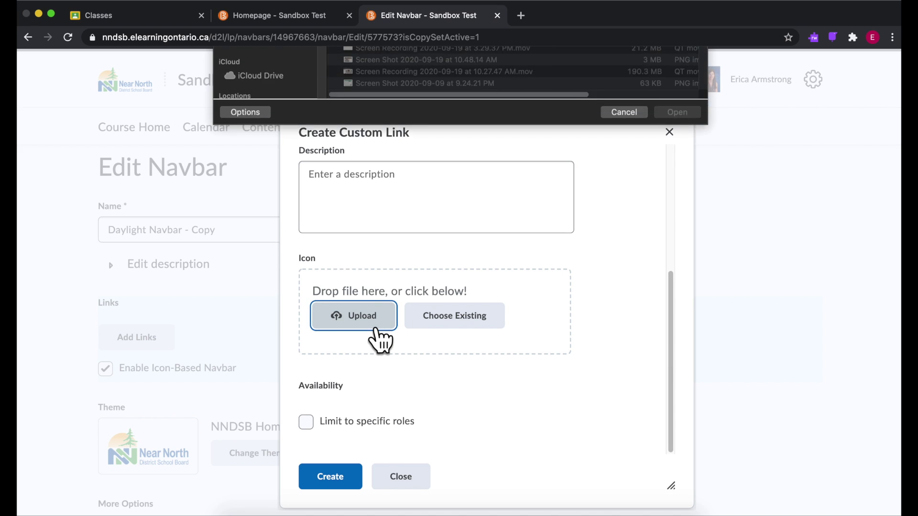
click(281, 127)
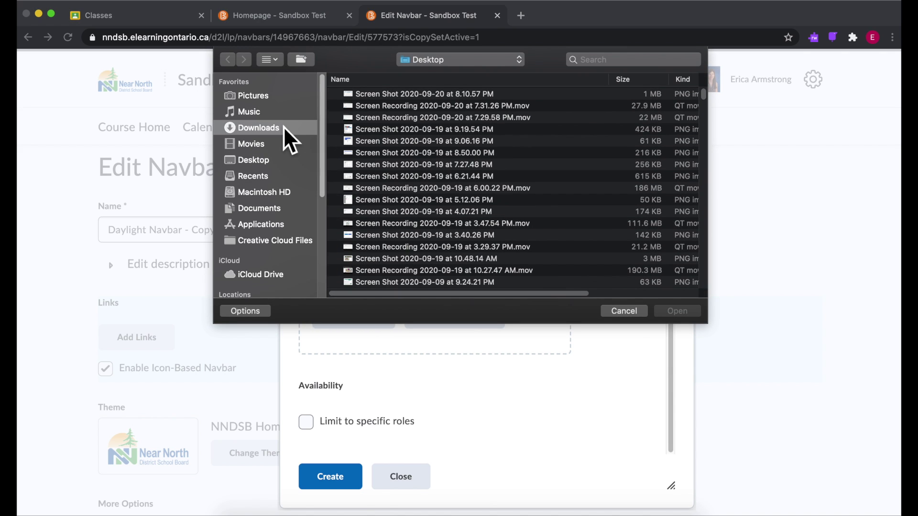
double_click(399, 108)
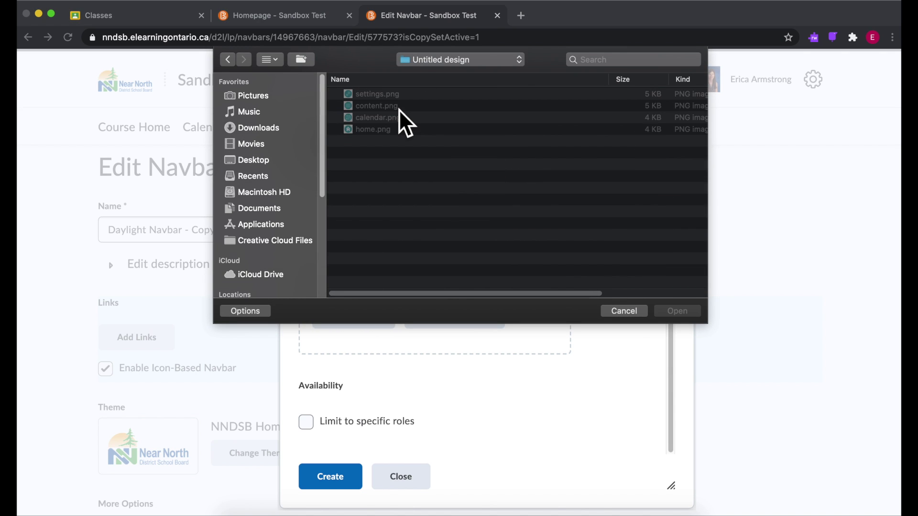
double_click(380, 131)
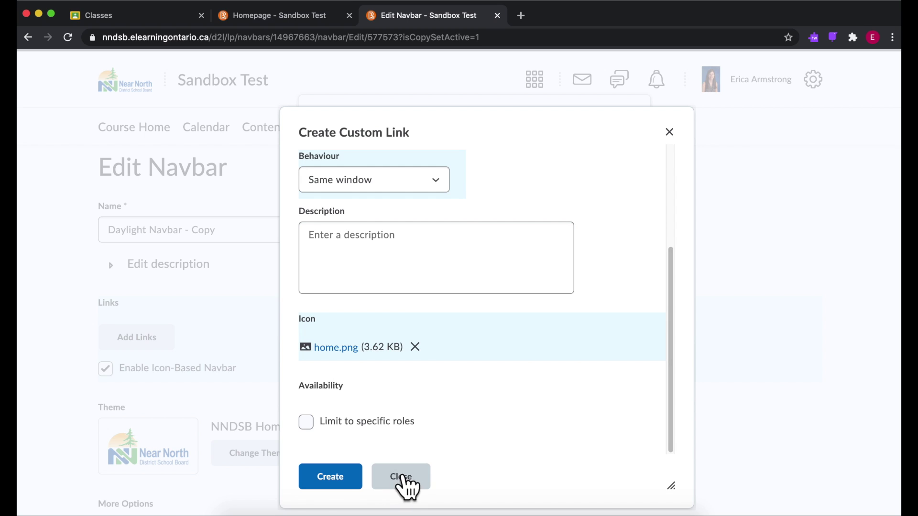
click(345, 482)
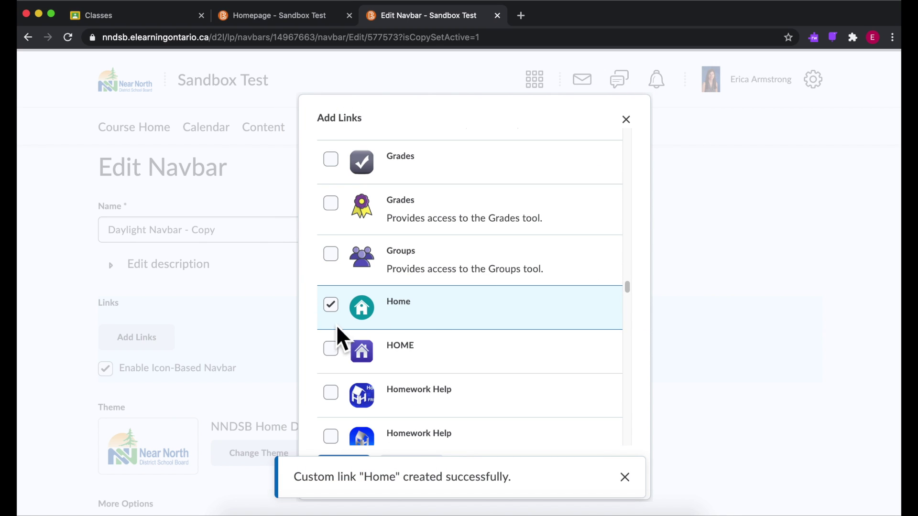
click(626, 479)
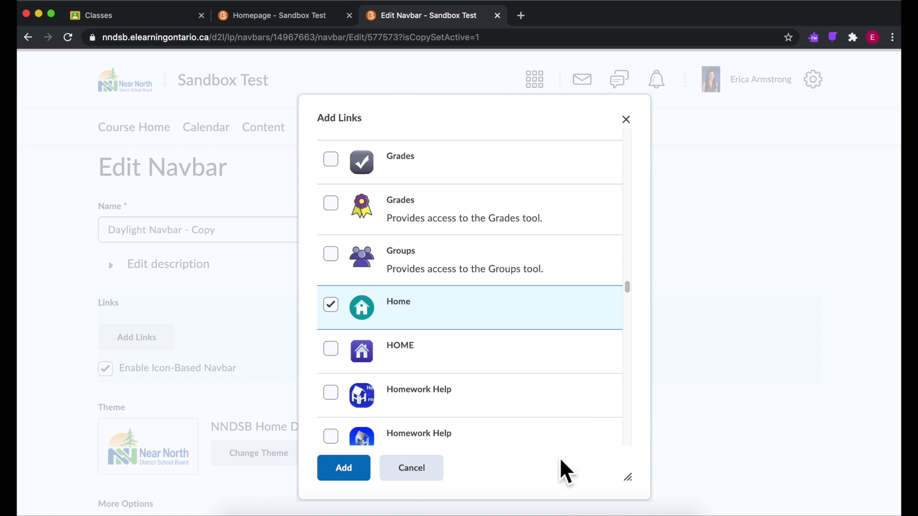
Step: Add Home to the navbar, then start a Calendar custom link with the calendar page URL
click(343, 467)
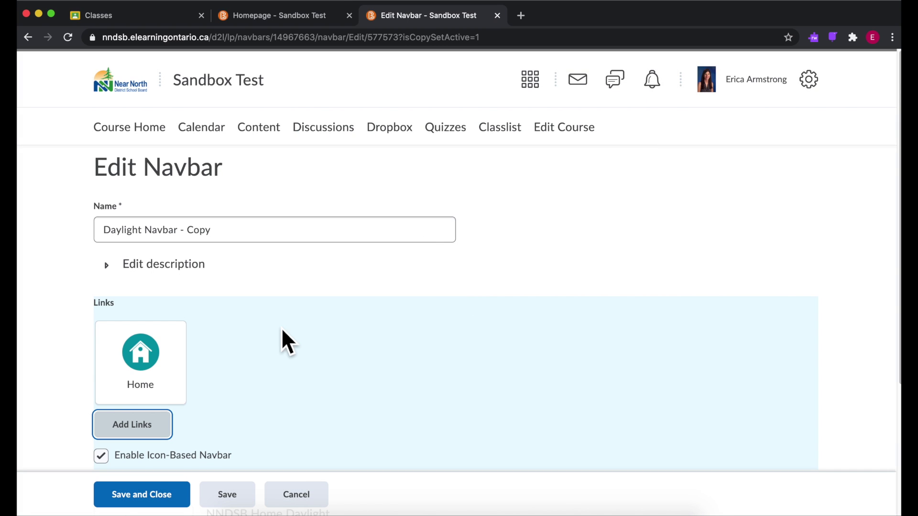
scroll(255, 384, down, 2)
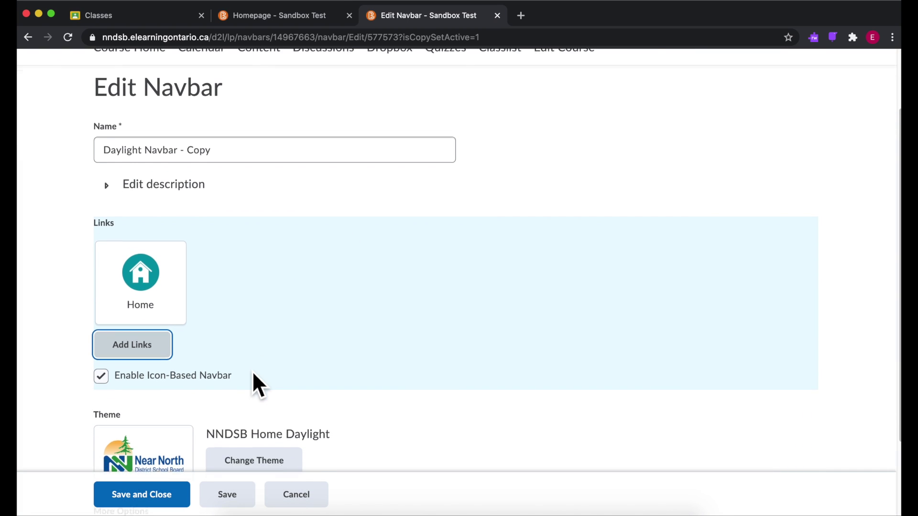
click(149, 350)
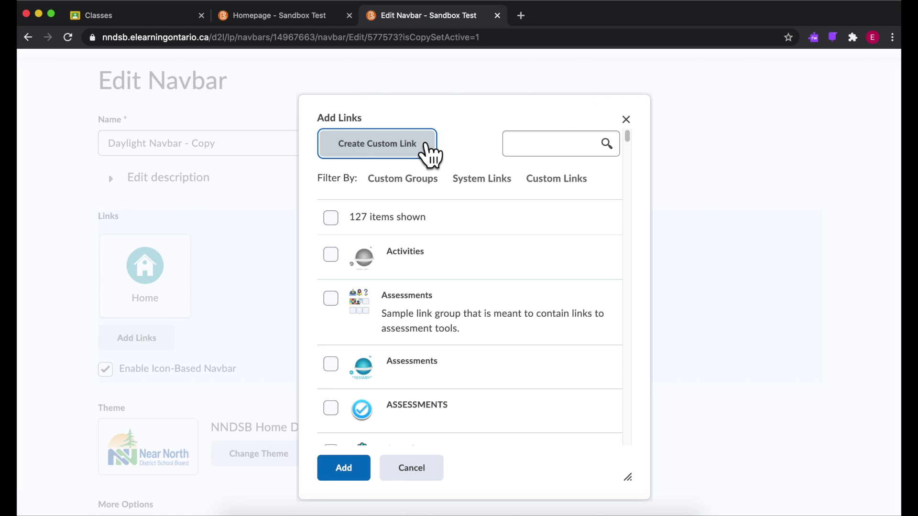
click(431, 151)
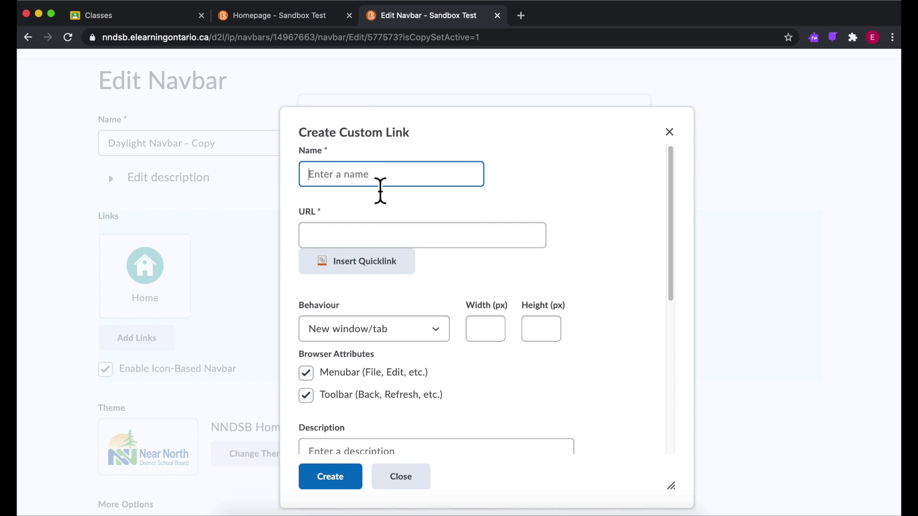
click(302, 19)
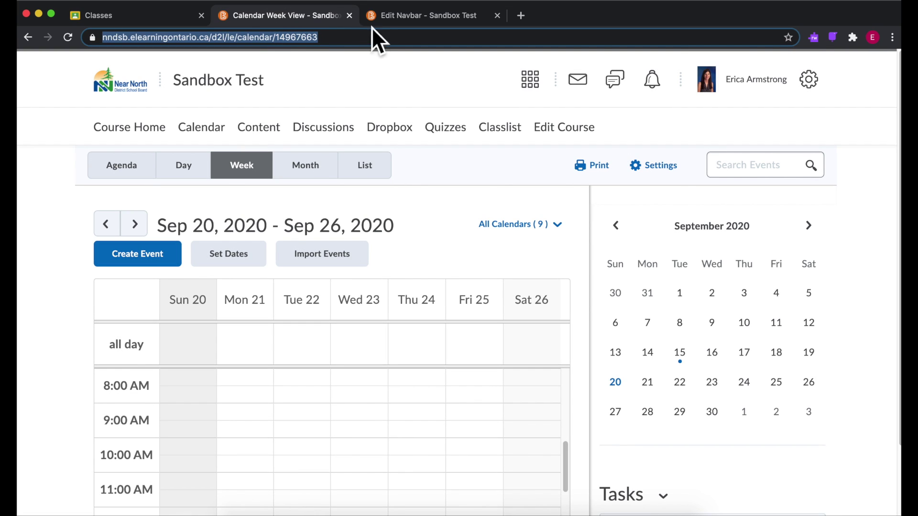
click(417, 16)
click(369, 229)
click(371, 179)
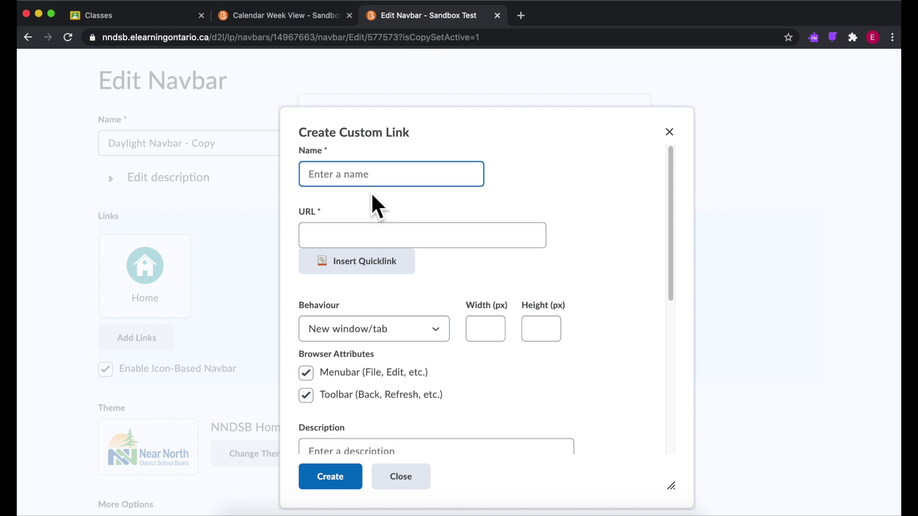
text(Calendar)
click(367, 241)
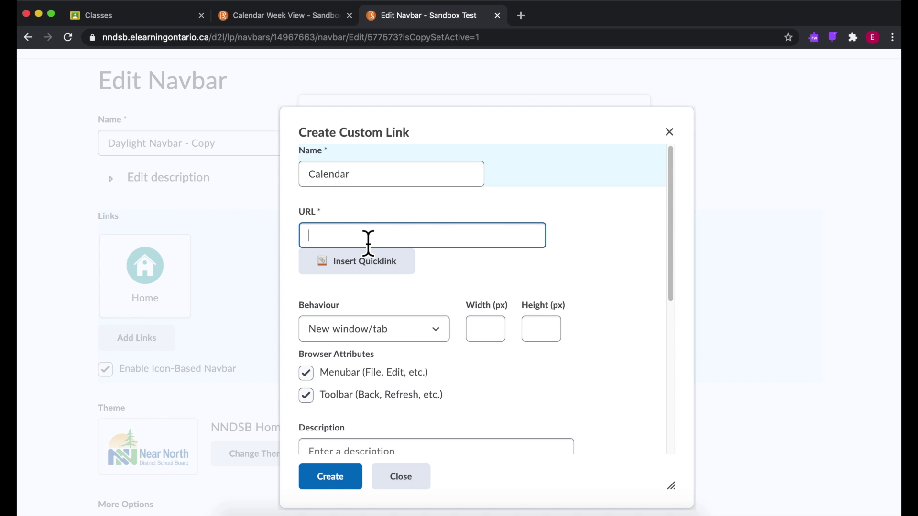
key(super+v)
scroll(349, 308, down, 2)
Step: Give Calendar same-window behaviour and the calendar.png icon, then create and add it
click(402, 264)
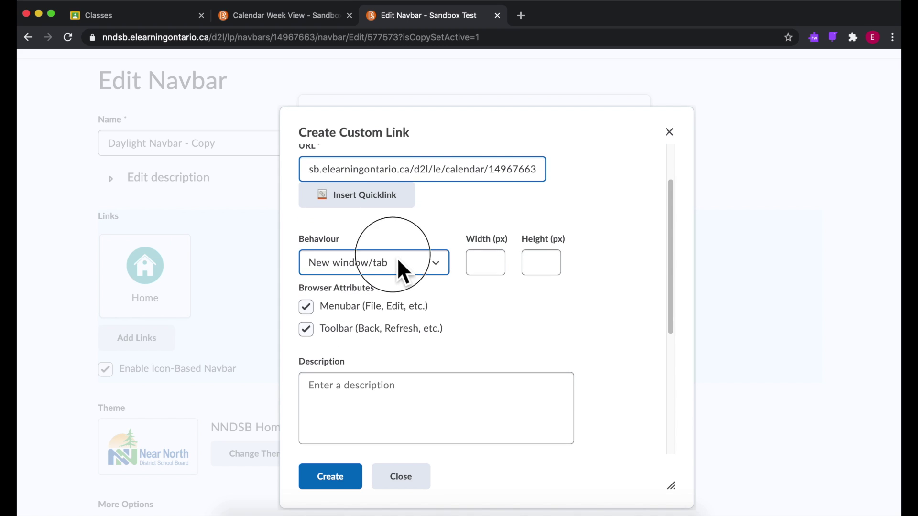
click(395, 241)
scroll(435, 305, down, 2)
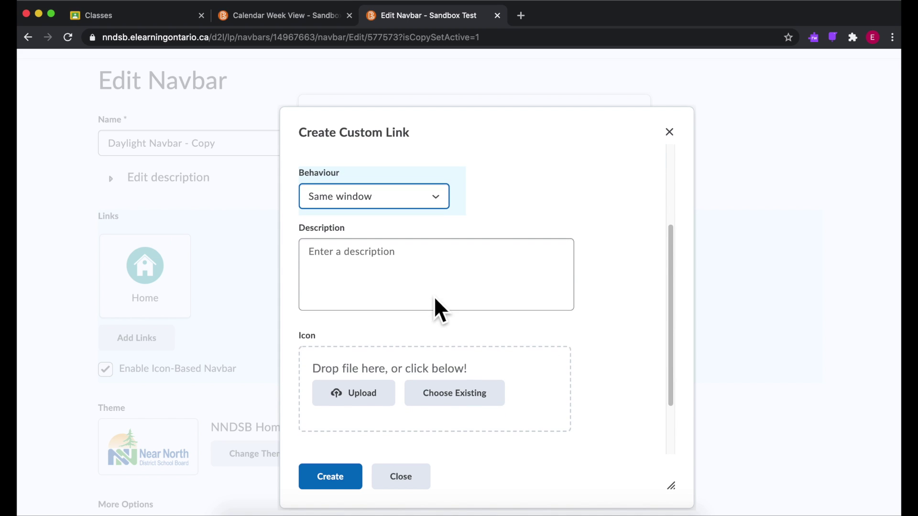
scroll(389, 244, down, 2)
click(371, 322)
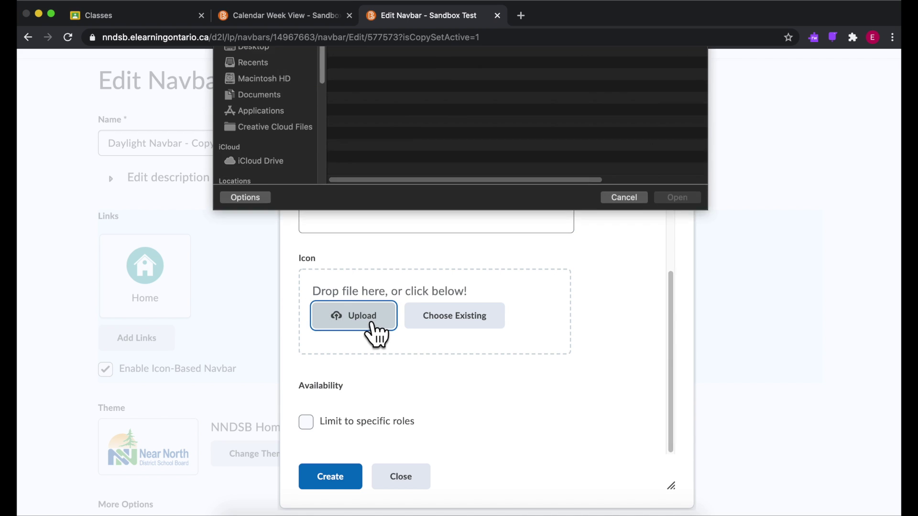
click(399, 121)
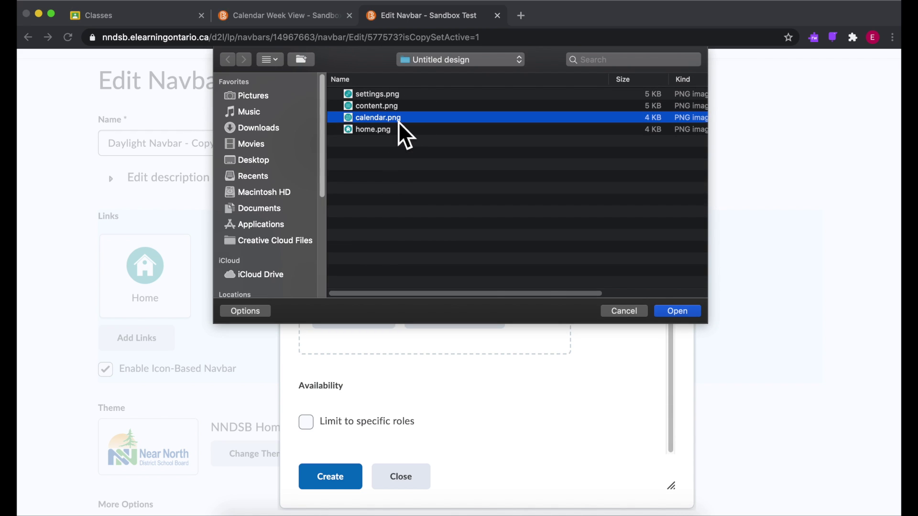
click(675, 311)
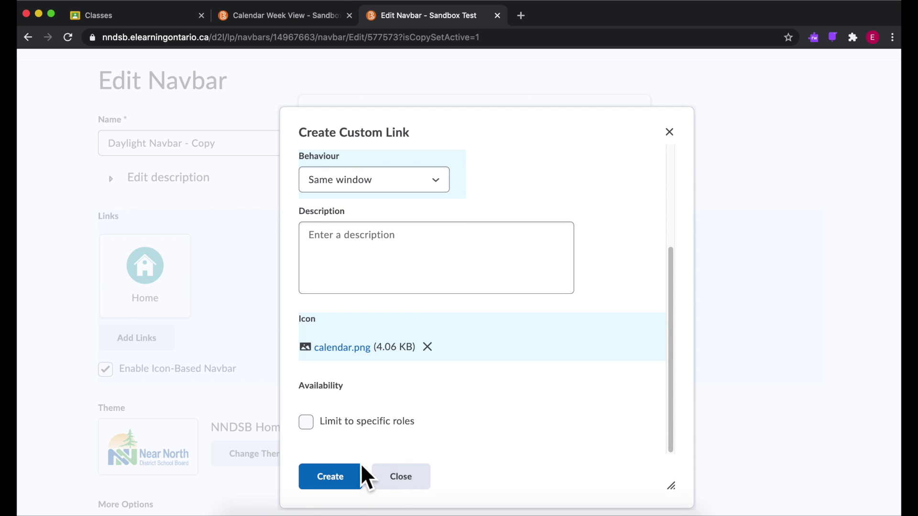
click(353, 481)
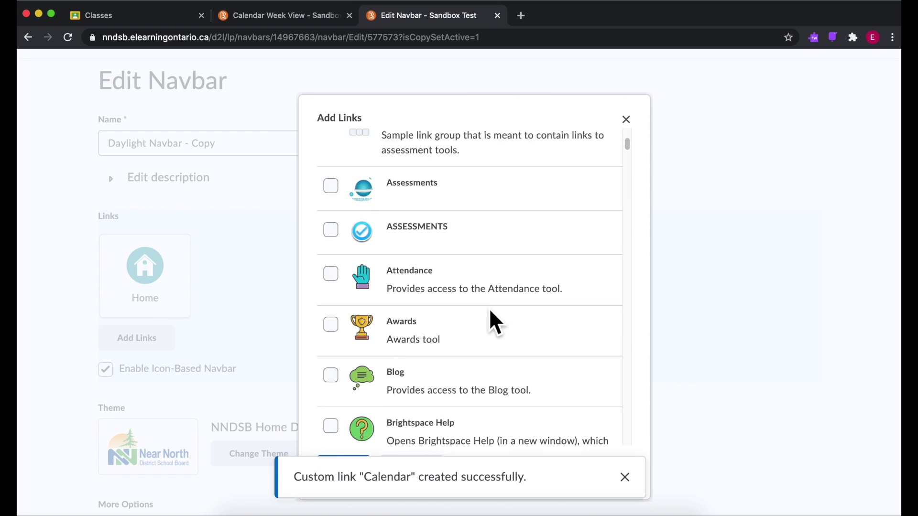
click(625, 477)
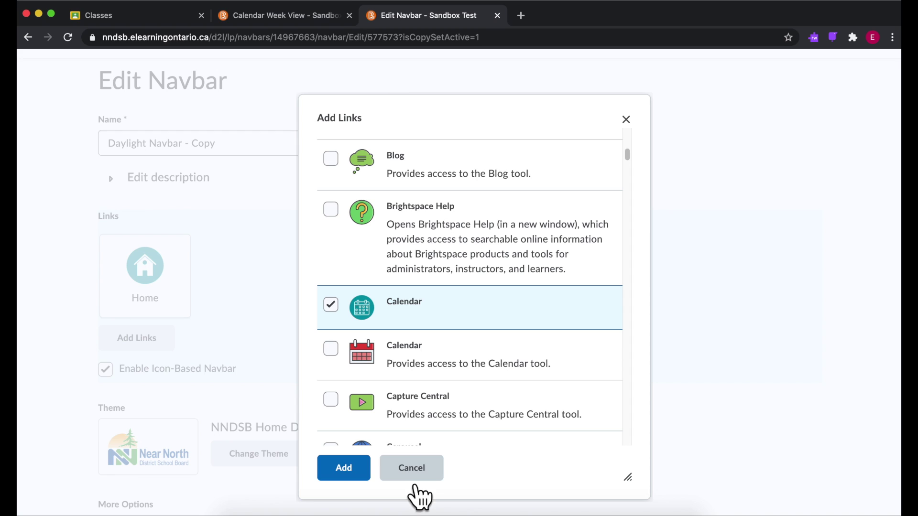
click(344, 466)
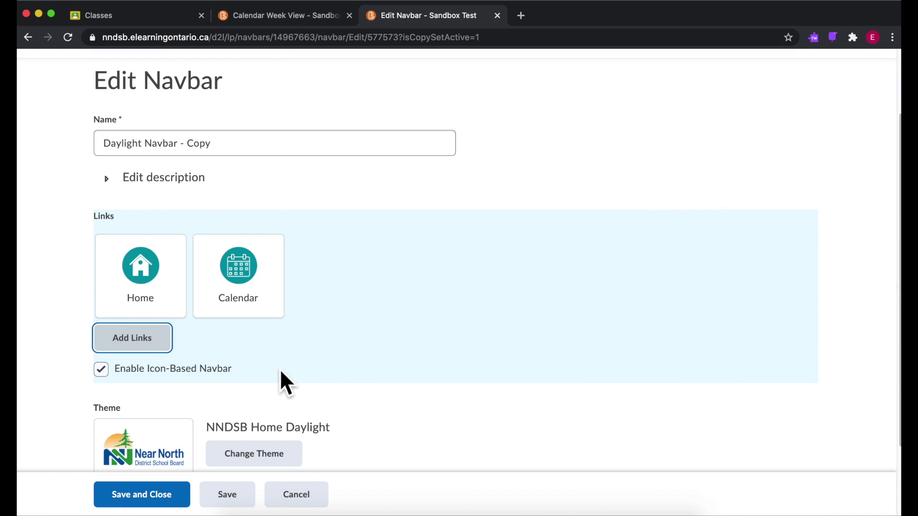
Step: Open the add-links list and copy the course Content link address from the course tab
click(160, 343)
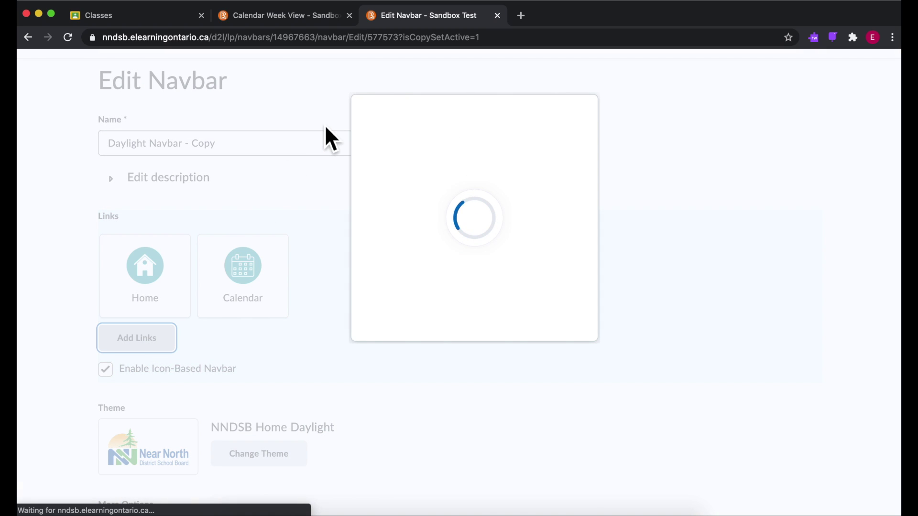
click(315, 20)
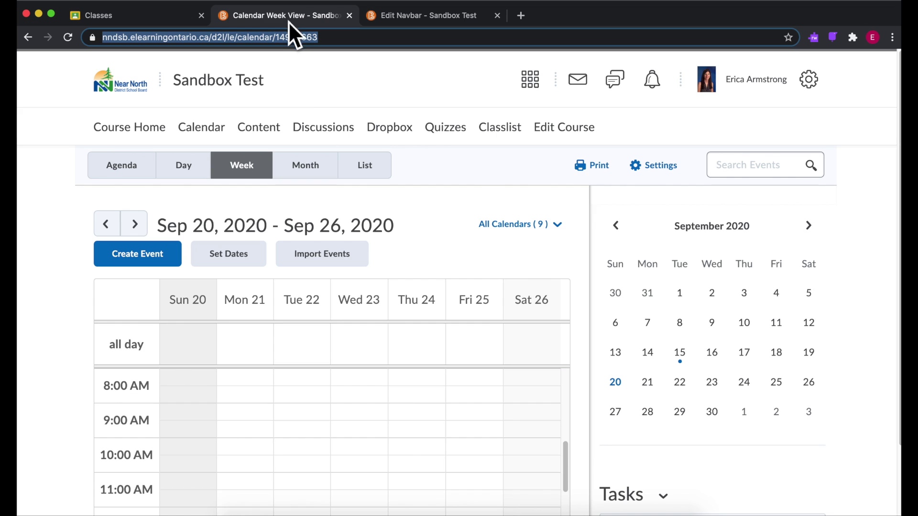
click(258, 134)
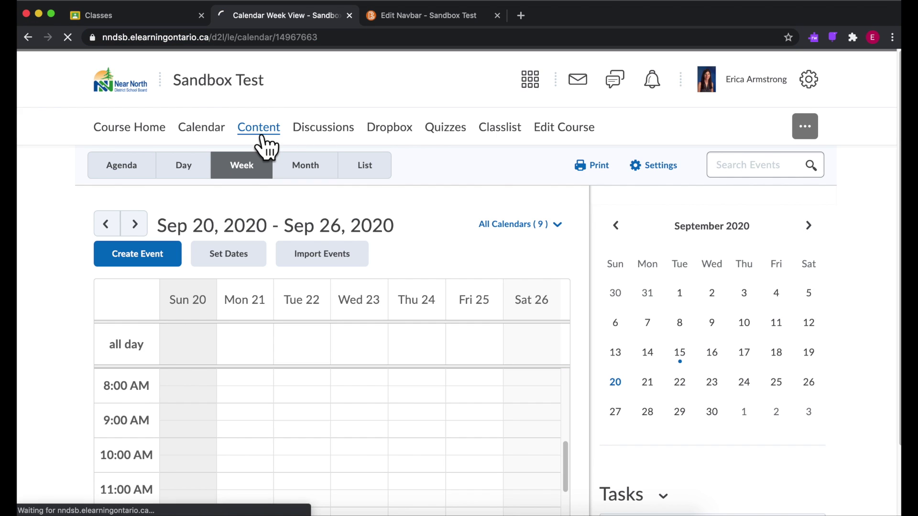
click(288, 47)
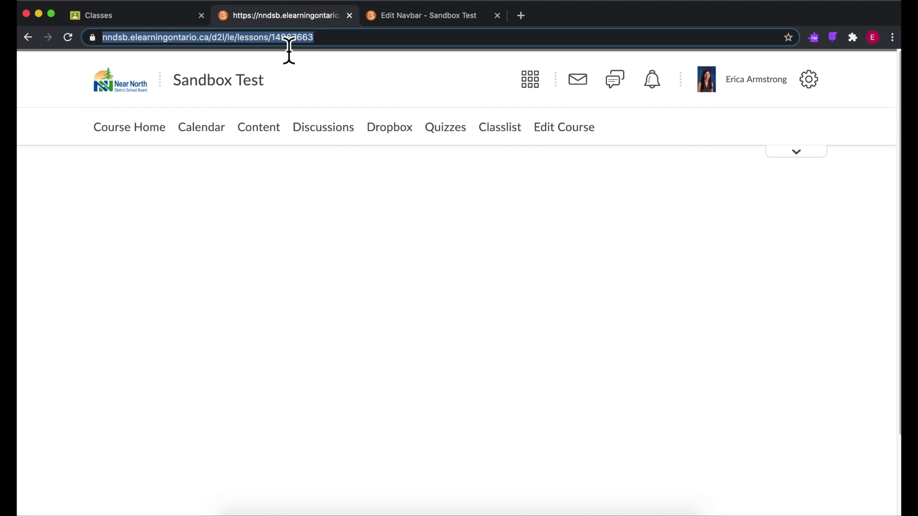
click(434, 18)
click(302, 16)
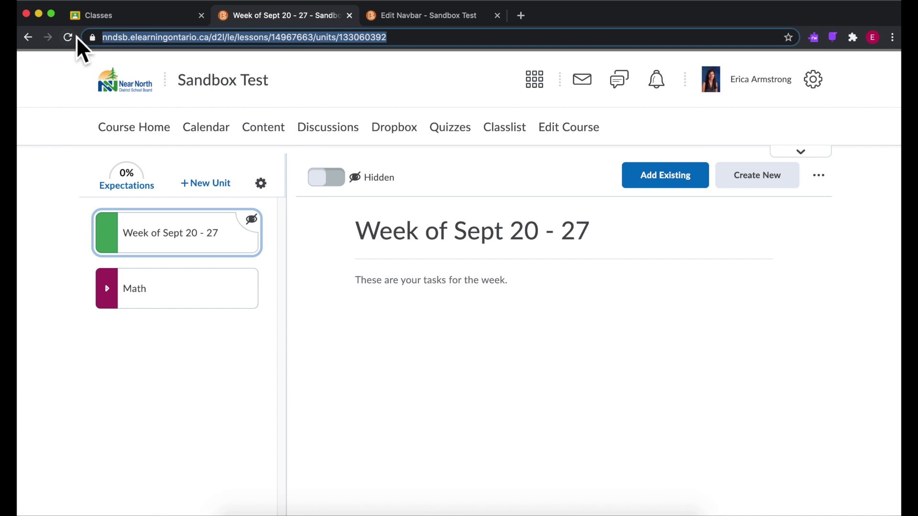
right_click(260, 134)
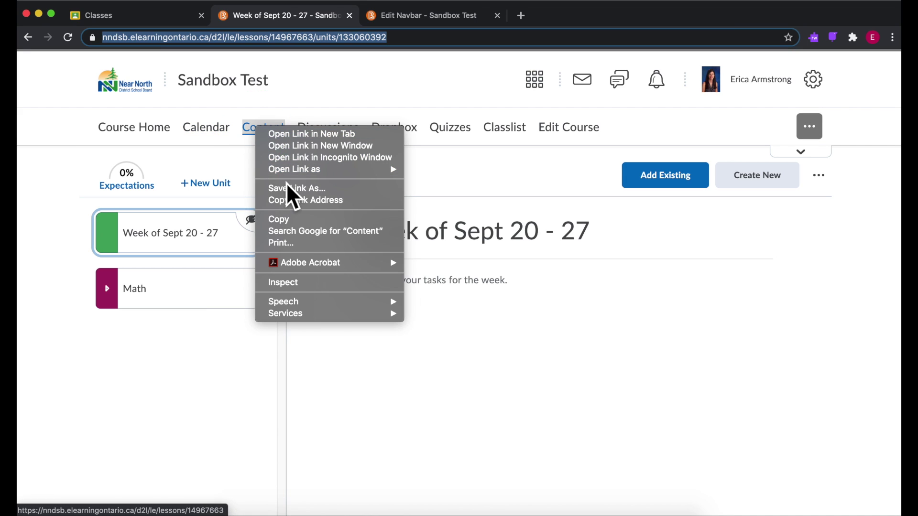
click(287, 201)
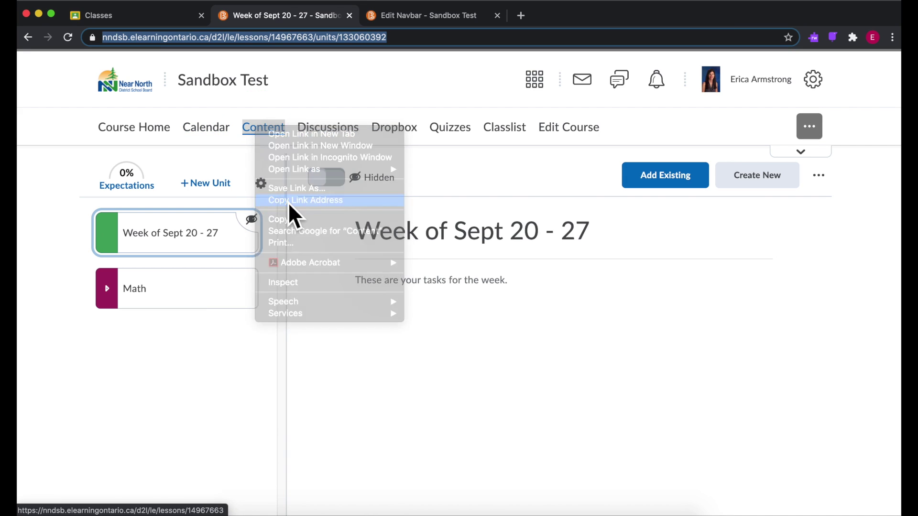
click(445, 23)
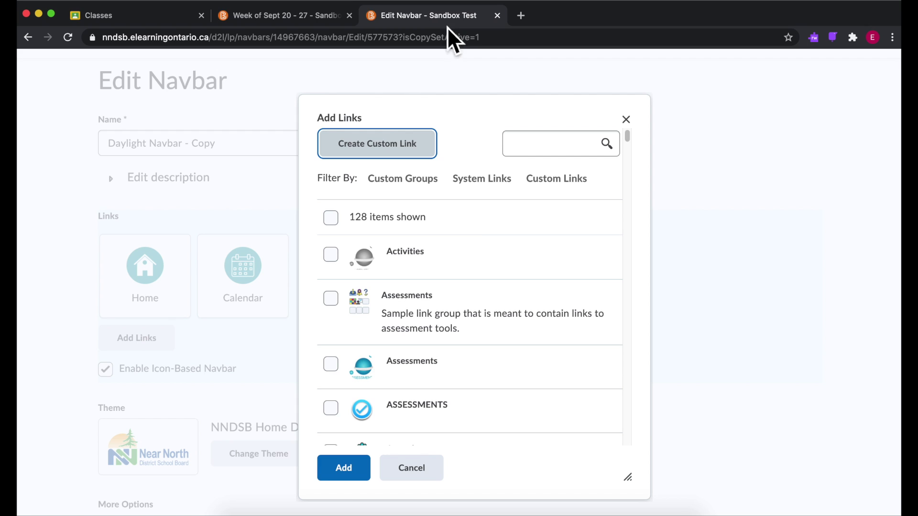
scroll(454, 230, down, 1)
scroll(454, 230, down, 1)
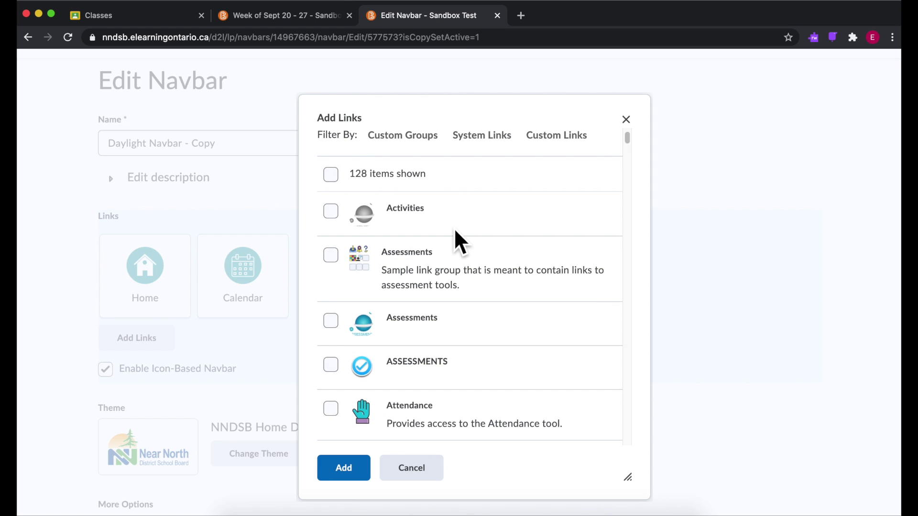
scroll(455, 230, up, 1)
scroll(455, 231, up, 1)
scroll(454, 228, down, 1)
scroll(454, 228, up, 1)
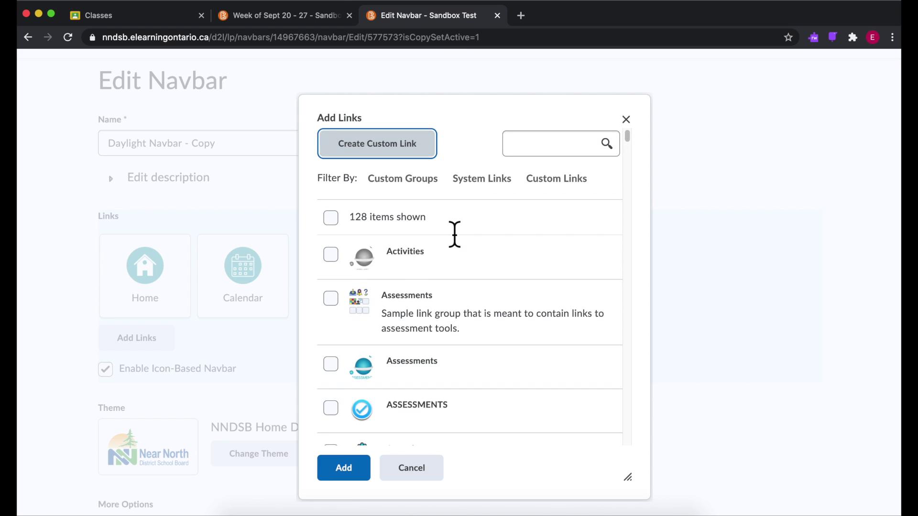
Step: Start a Content custom link with the pasted Content URL, opening in the same window
click(409, 146)
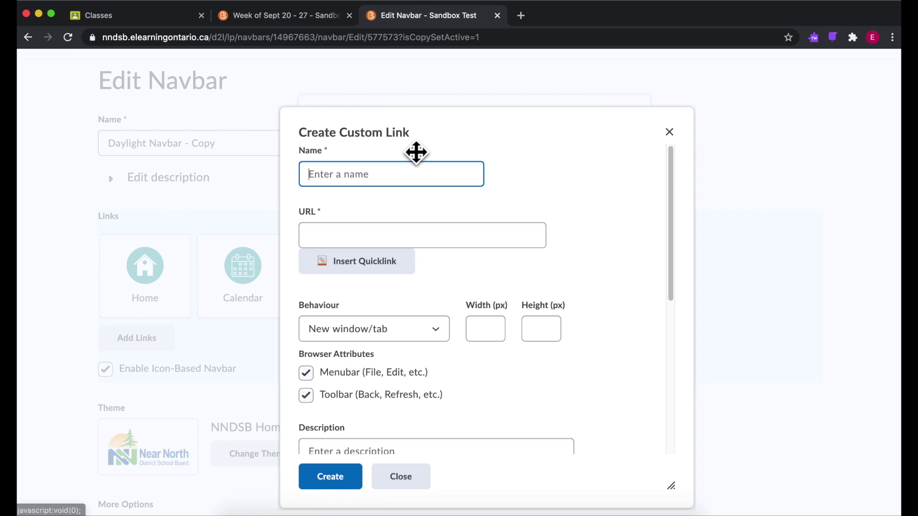
click(394, 235)
key(super+v)
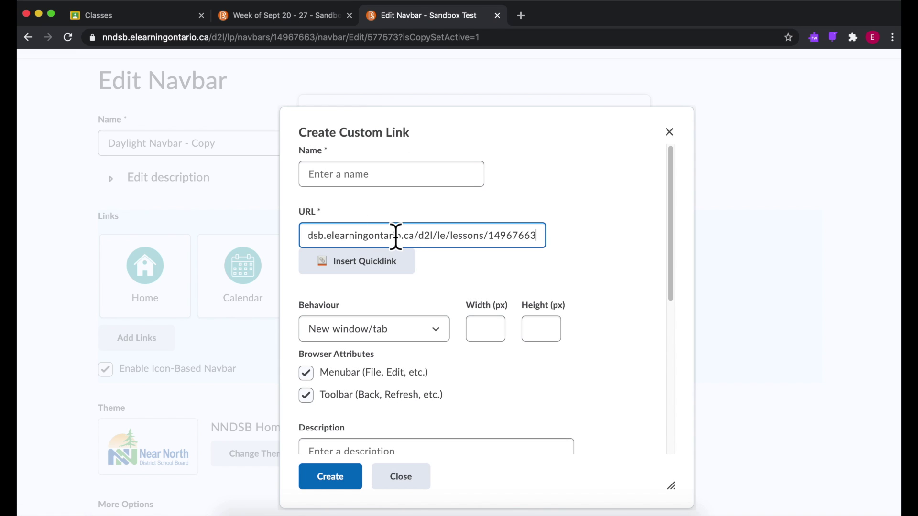
click(422, 182)
text(Content)
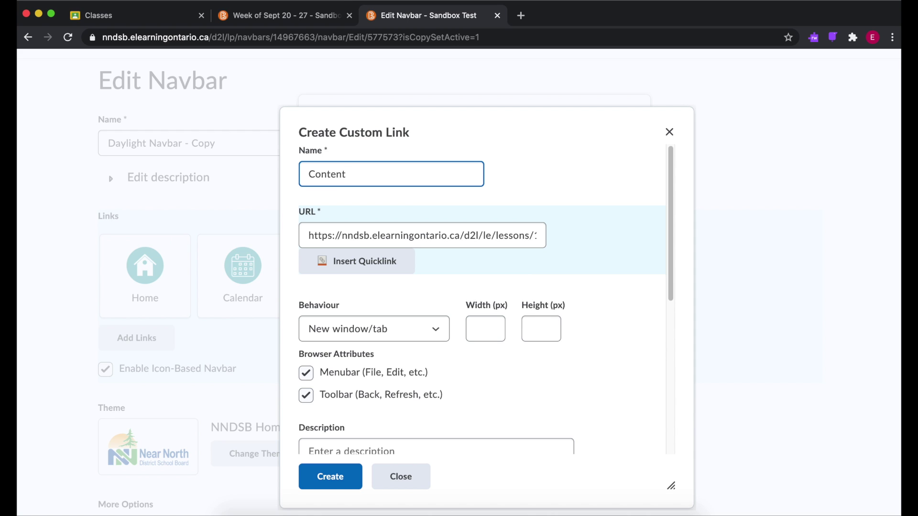
scroll(414, 195, down, 2)
key(Tab)
key(Tab)
key(Tab)
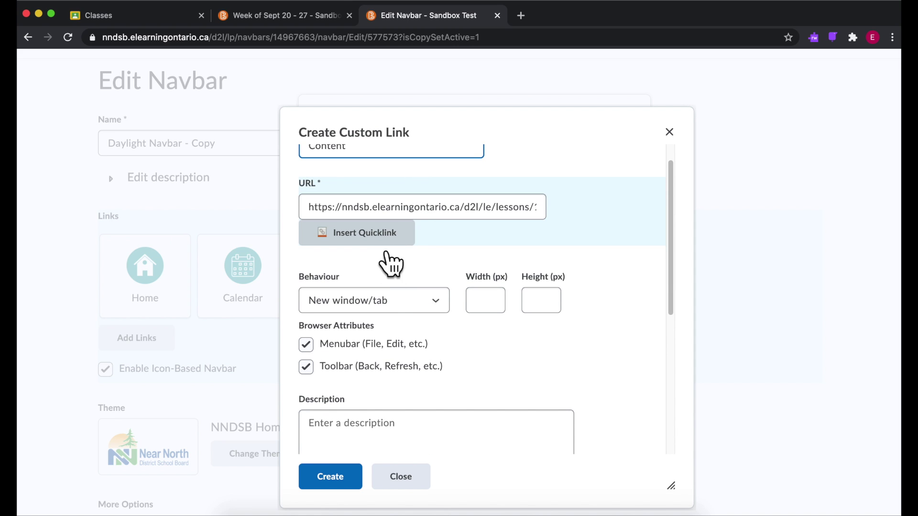
scroll(395, 310, down, 3)
click(423, 248)
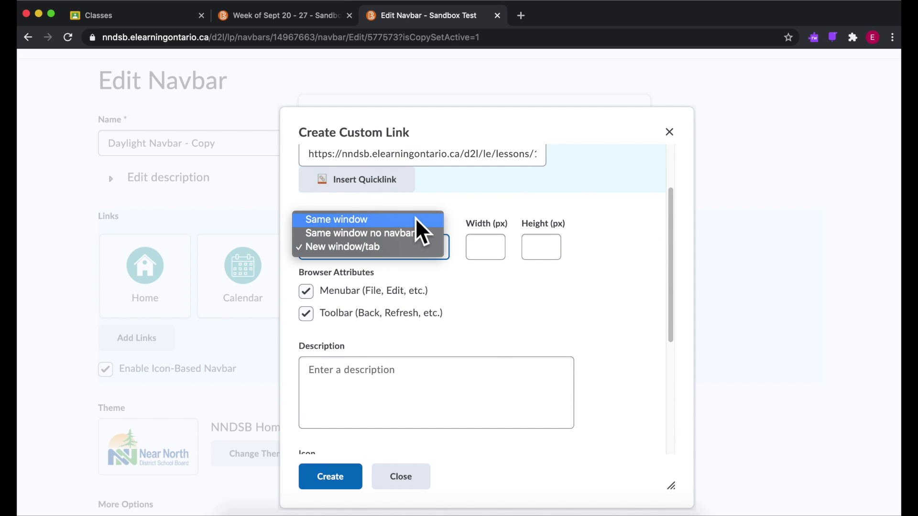
click(440, 292)
scroll(438, 296, down, 3)
Step: Give the Content link the content.png icon, then create it and add it to the navbar
click(385, 330)
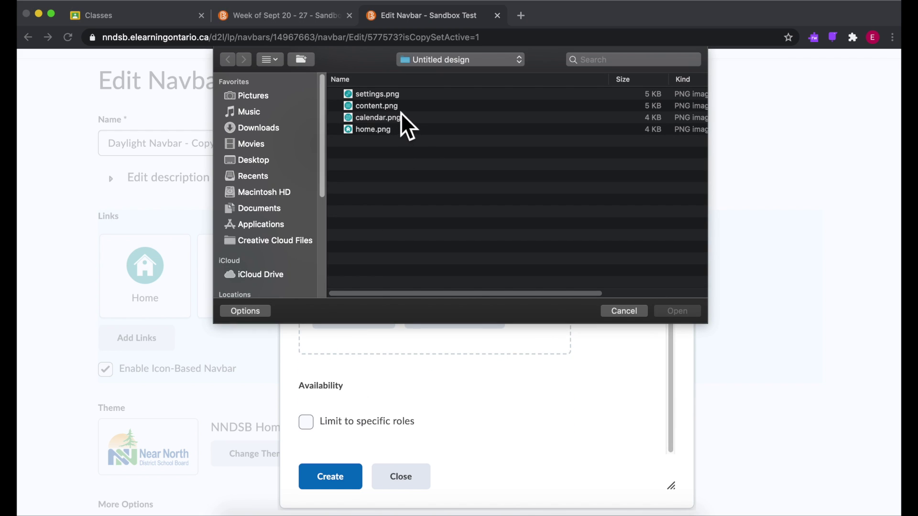
click(405, 110)
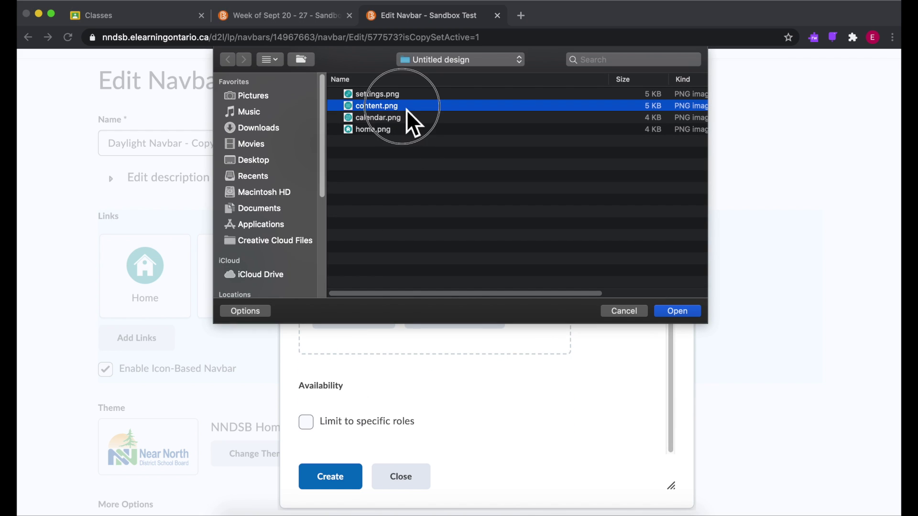
click(692, 313)
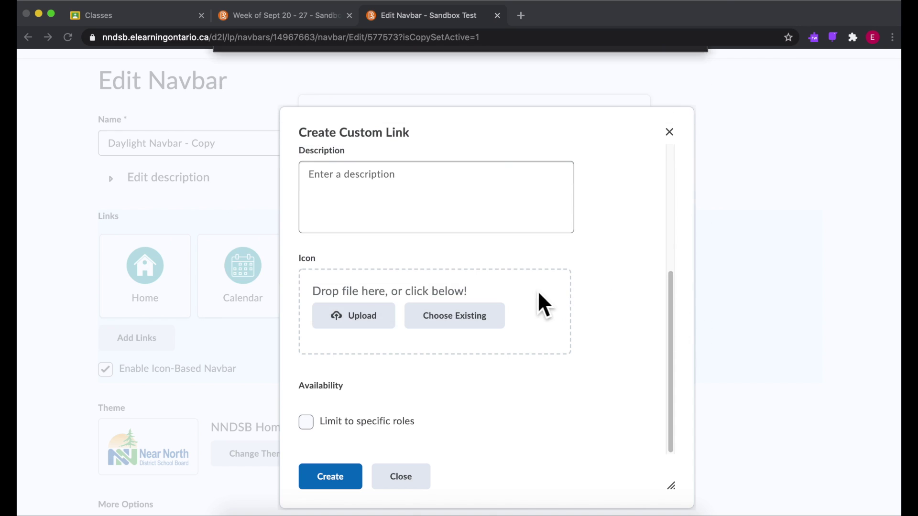
click(319, 21)
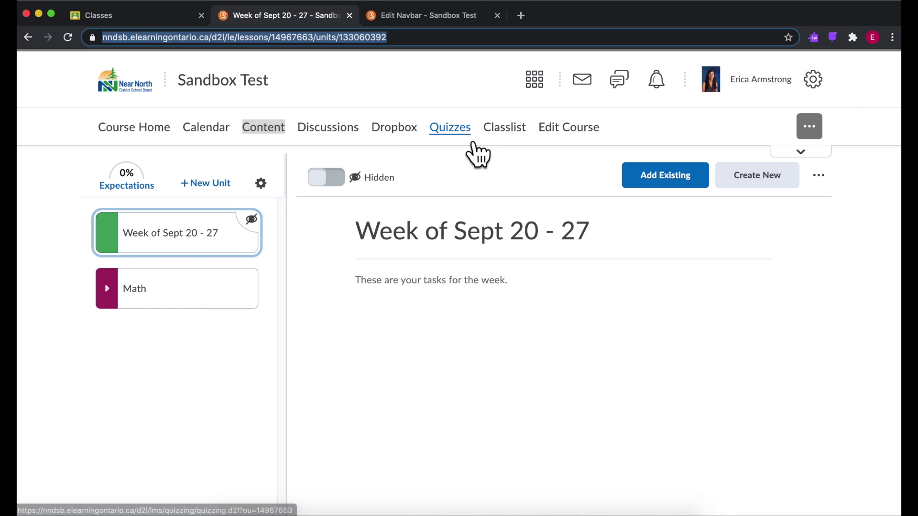
click(442, 25)
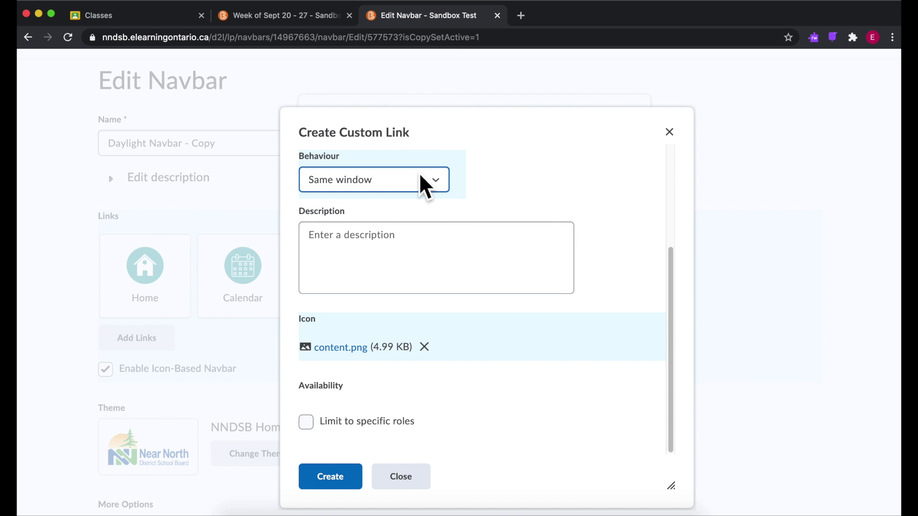
click(450, 293)
click(339, 478)
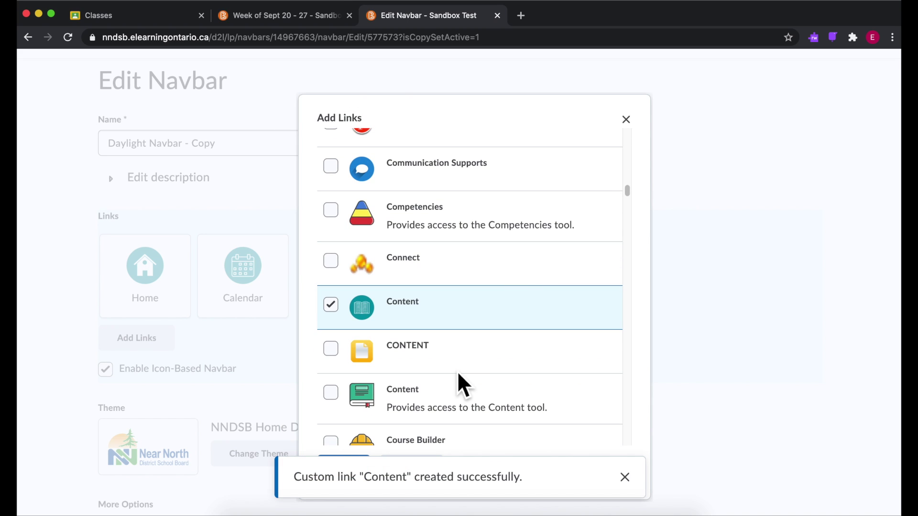
click(624, 476)
click(344, 468)
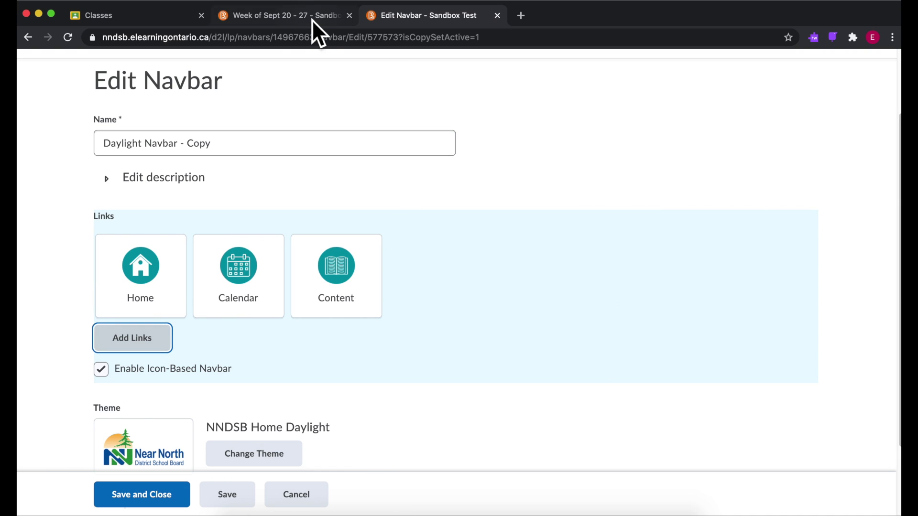
click(312, 19)
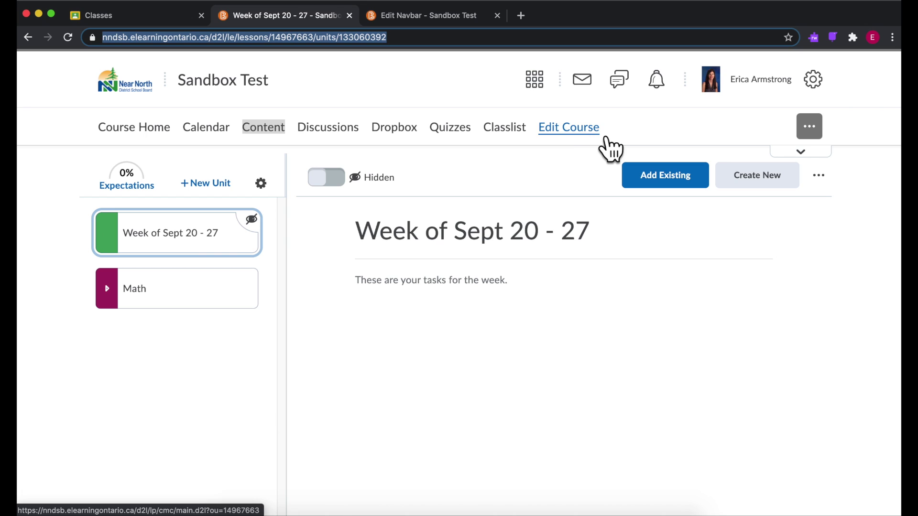
Step: Preview Edit Course as _Student, exit student view, and copy the Edit Course link address
click(761, 83)
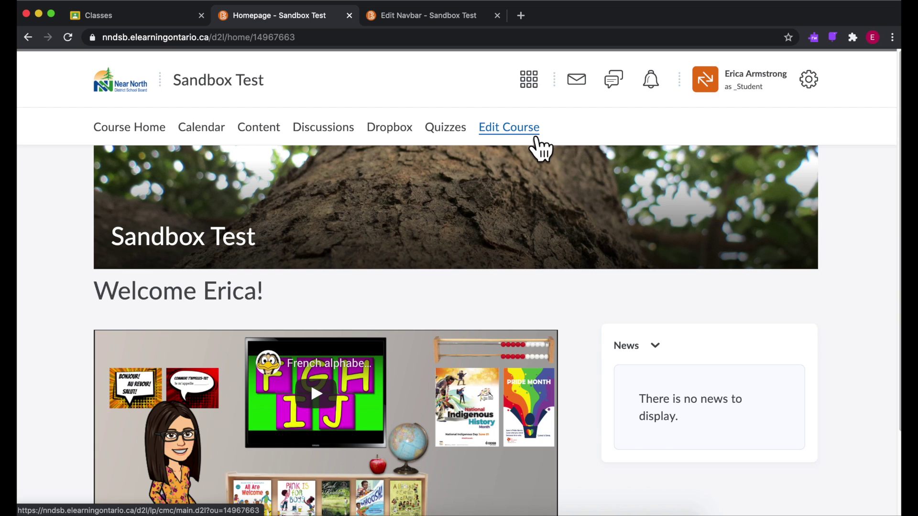
click(535, 139)
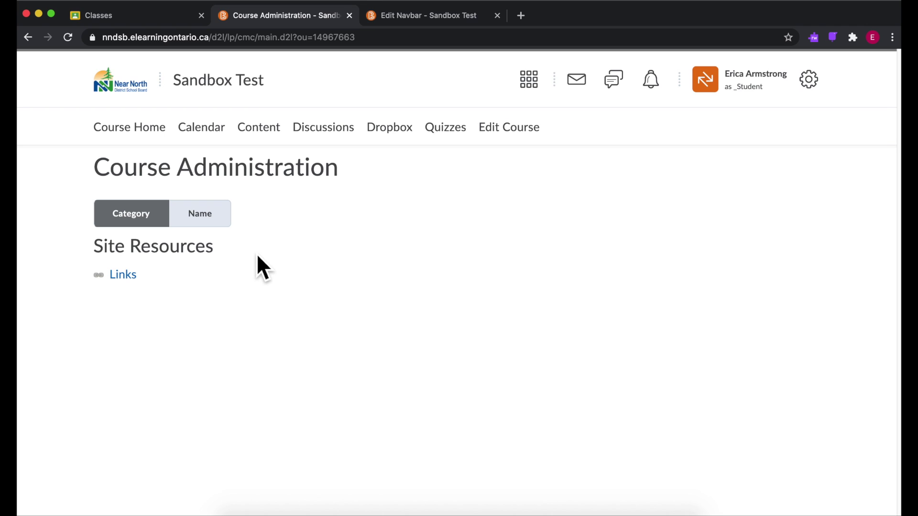
click(771, 86)
click(822, 127)
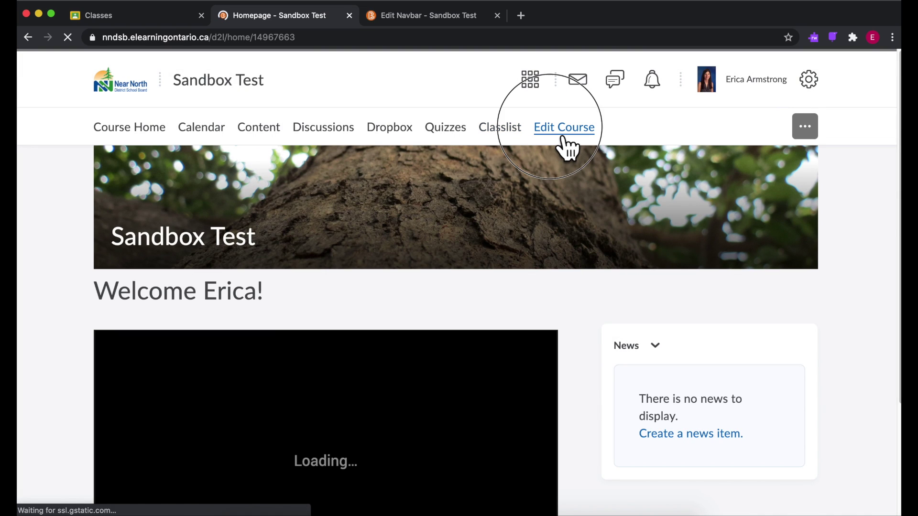
right_click(577, 127)
mouse_move(613, 164)
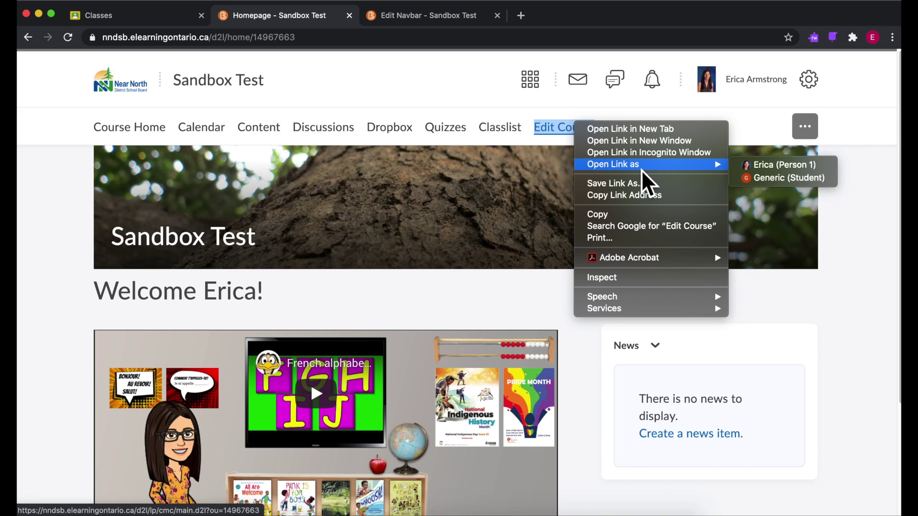
click(612, 195)
Step: Start a Course Admin custom link with the pasted course administration address
click(433, 24)
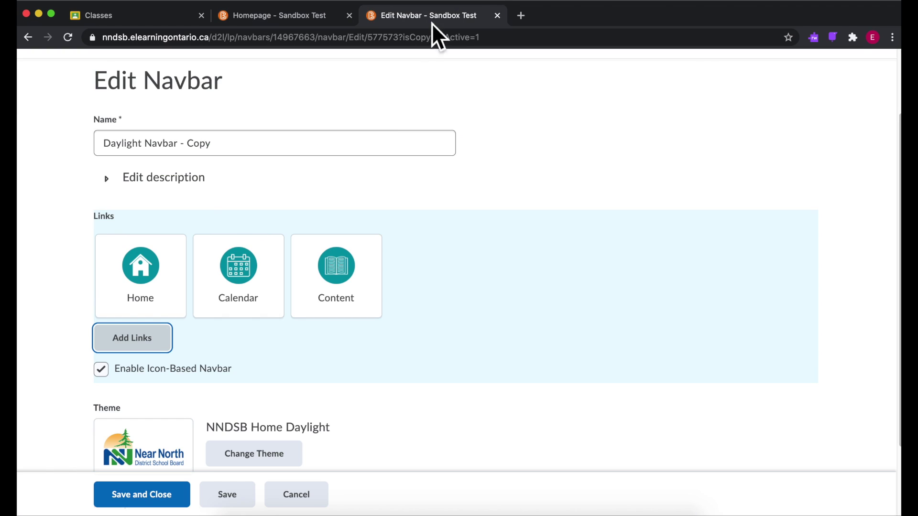
click(145, 336)
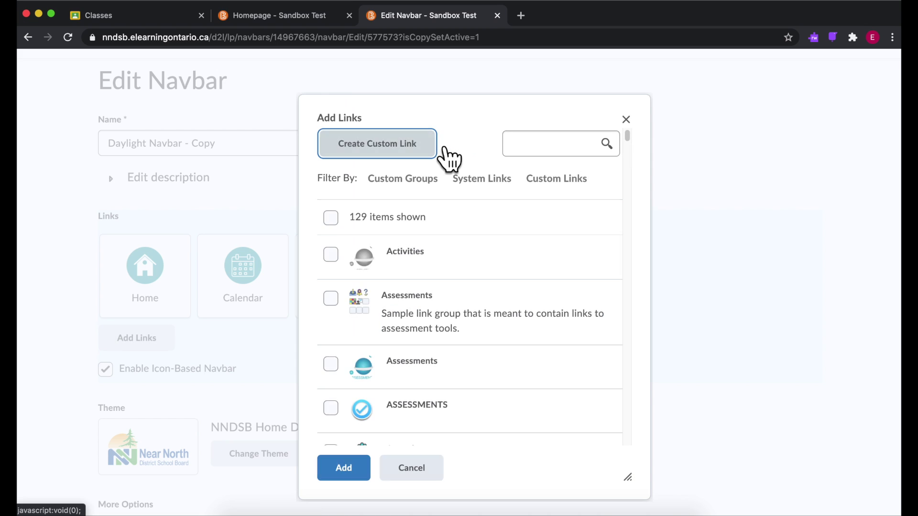
click(434, 158)
click(390, 244)
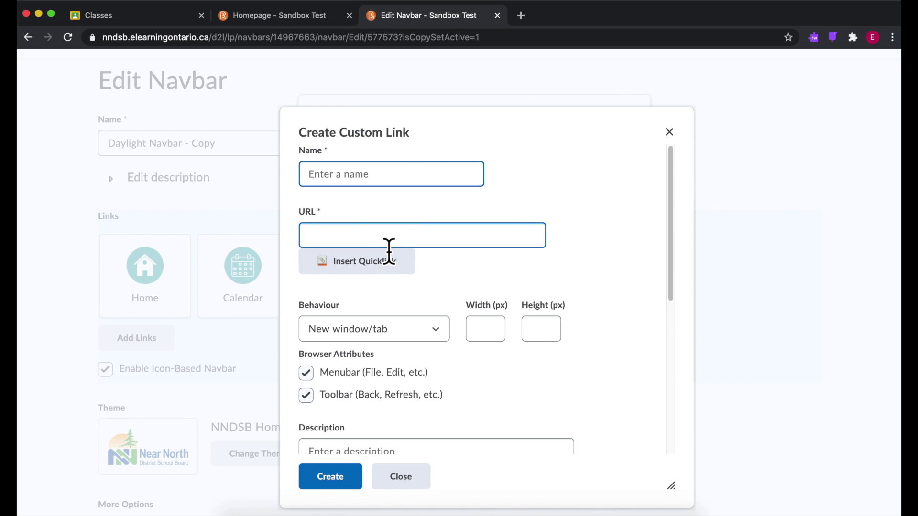
text(https://nndsb.elearningontario.ca/d2l/lp/cmc/main.d2l?ou=14967663)
click(398, 179)
text(Course Admin)
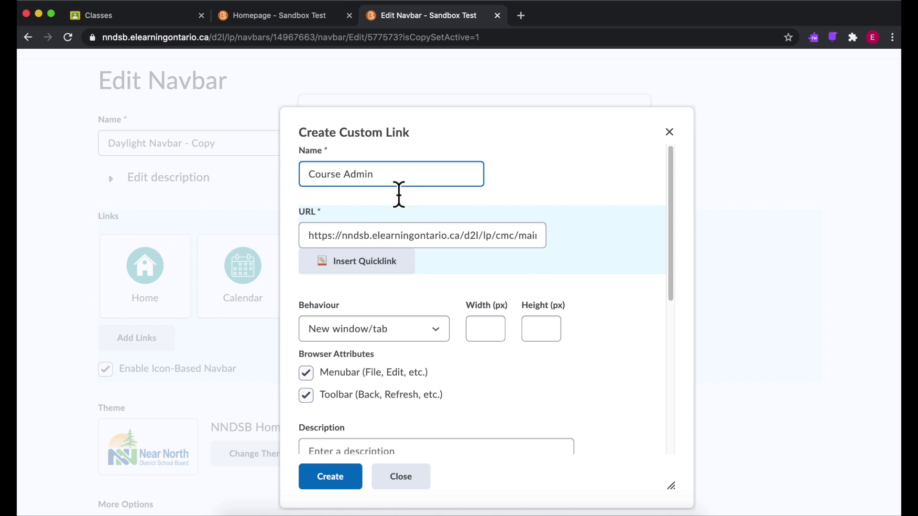
scroll(399, 193, down, 2)
scroll(398, 196, down, 2)
Step: Create Course Admin with same-window behaviour, the settings.png icon, and Teacher-only access
click(407, 248)
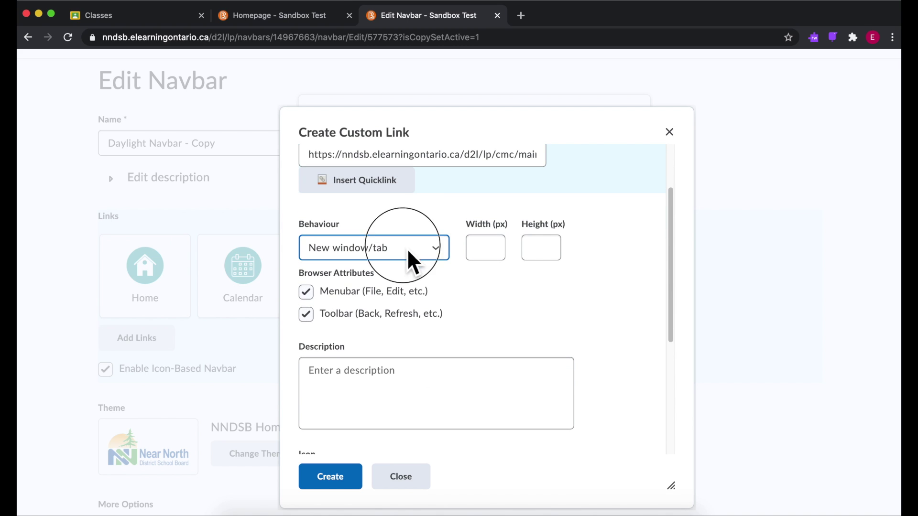
click(407, 223)
scroll(441, 304, down, 3)
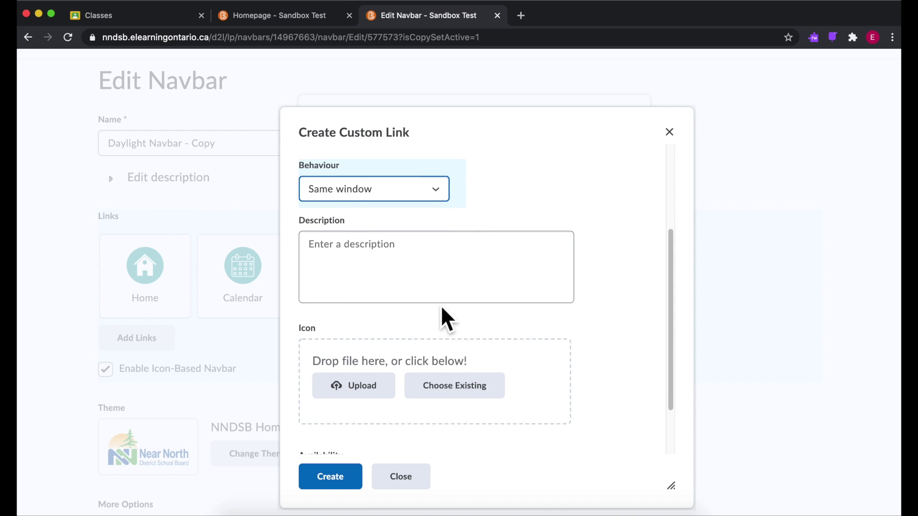
click(358, 396)
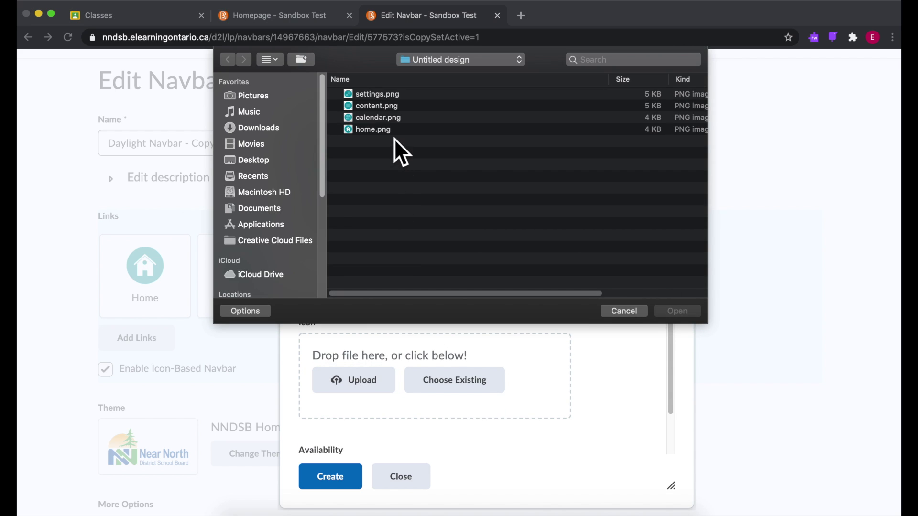
click(403, 99)
click(689, 315)
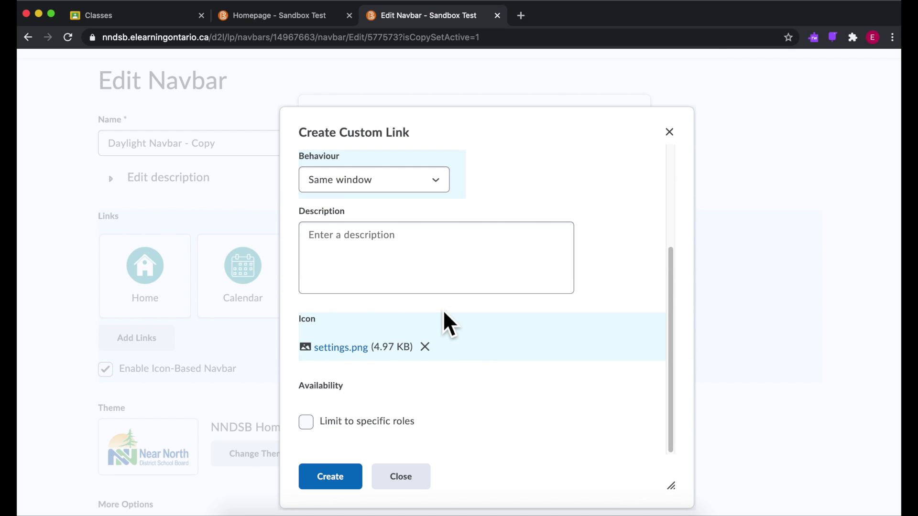
click(306, 423)
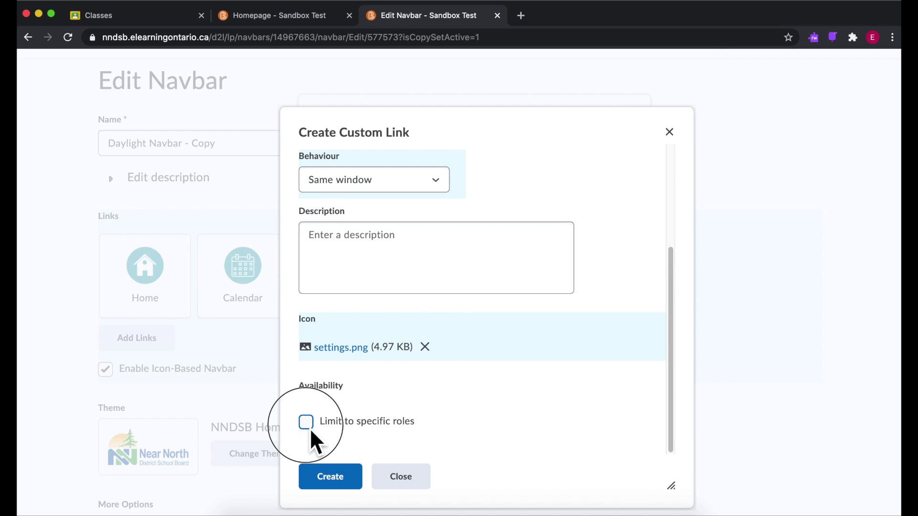
scroll(356, 412, down, 3)
scroll(356, 416, down, 1)
scroll(425, 295, down, 3)
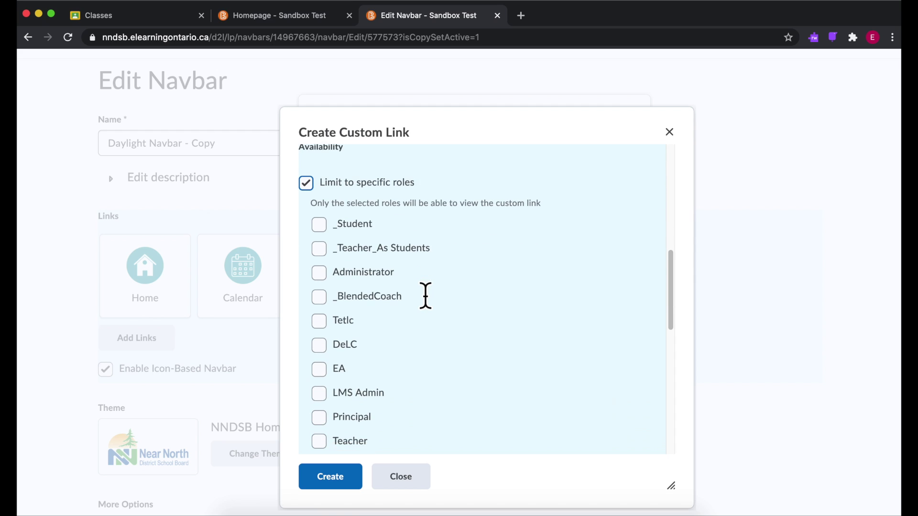
scroll(454, 249, down, 2)
scroll(454, 249, up, 1)
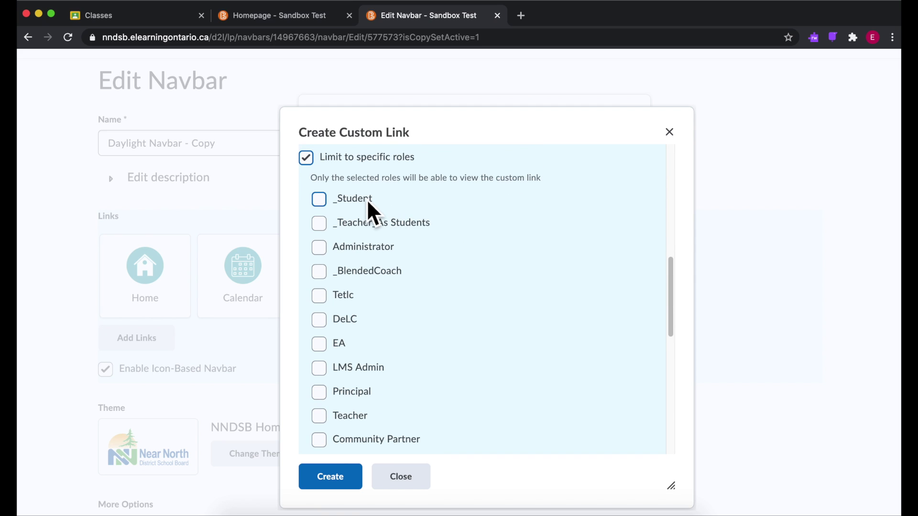
scroll(400, 215, down, 3)
scroll(334, 239, down, 2)
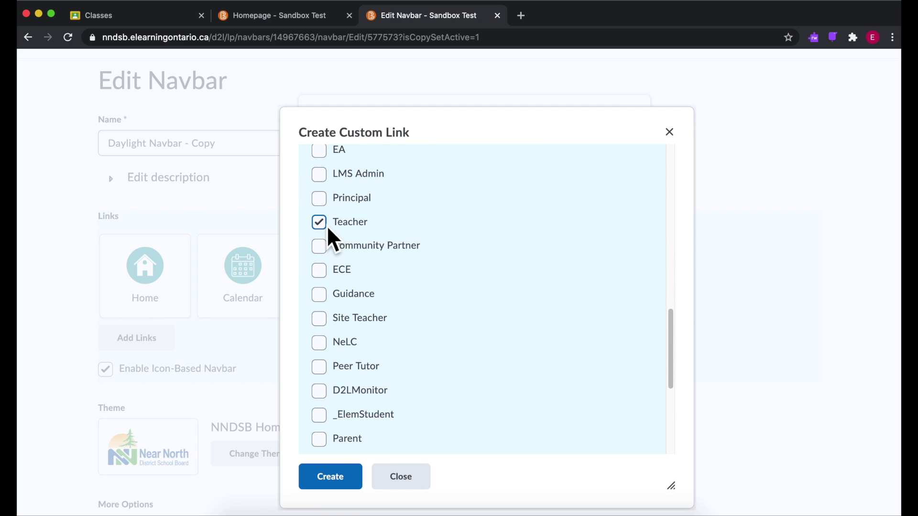
scroll(326, 225, down, 3)
scroll(411, 245, down, 1)
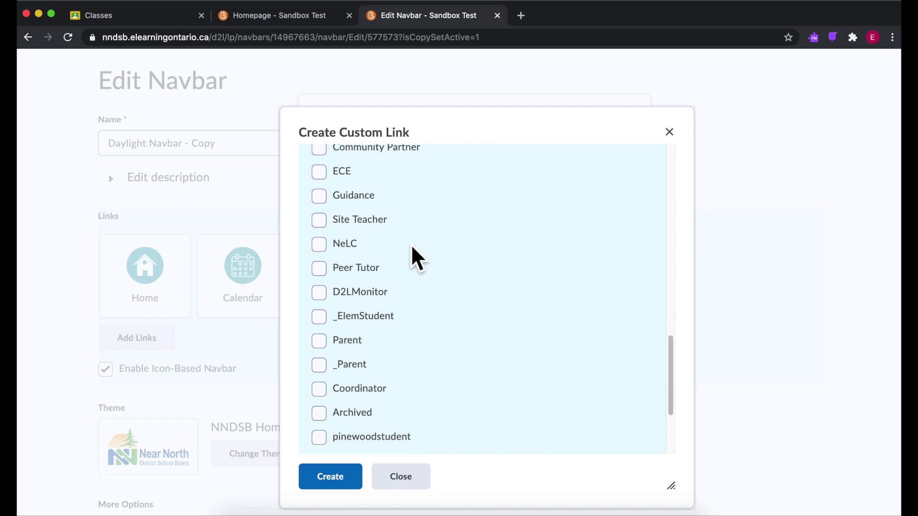
scroll(391, 216, up, 1)
scroll(416, 244, down, 1)
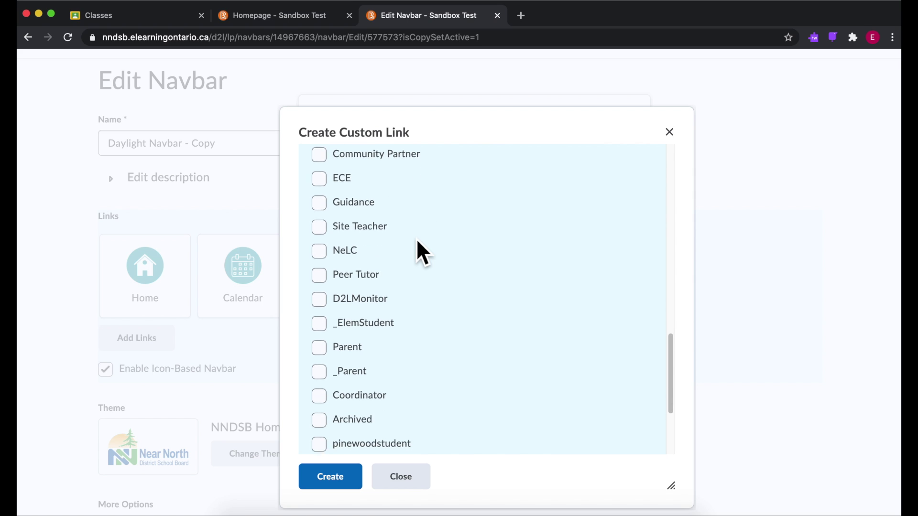
scroll(416, 245, down, 3)
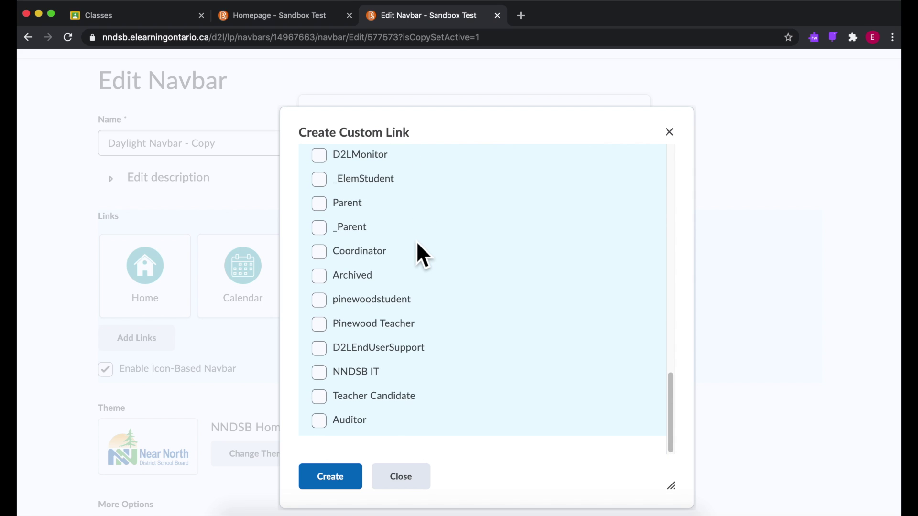
click(356, 500)
scroll(430, 358, down, 5)
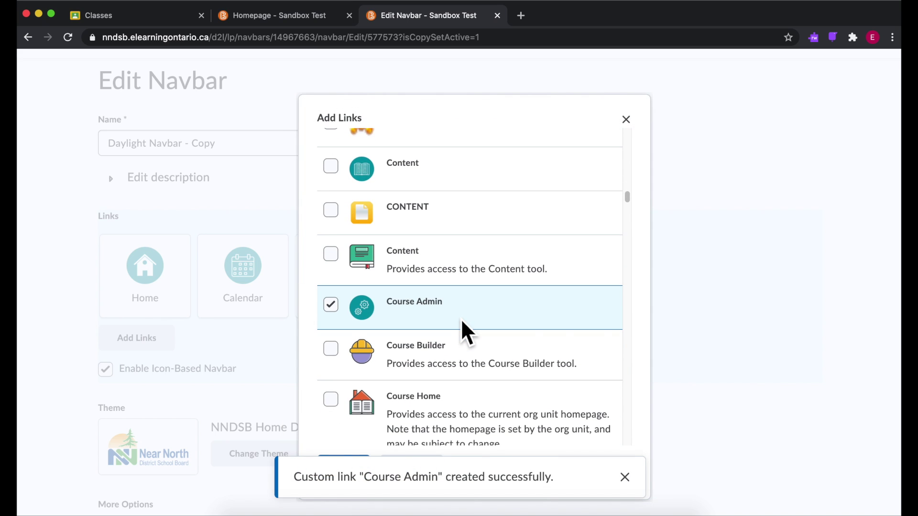
scroll(461, 319, down, 3)
Step: Add Course Admin, drag Content ahead of Calendar, rename the navbar 'Daylight Navbar - Customized', and save
click(625, 477)
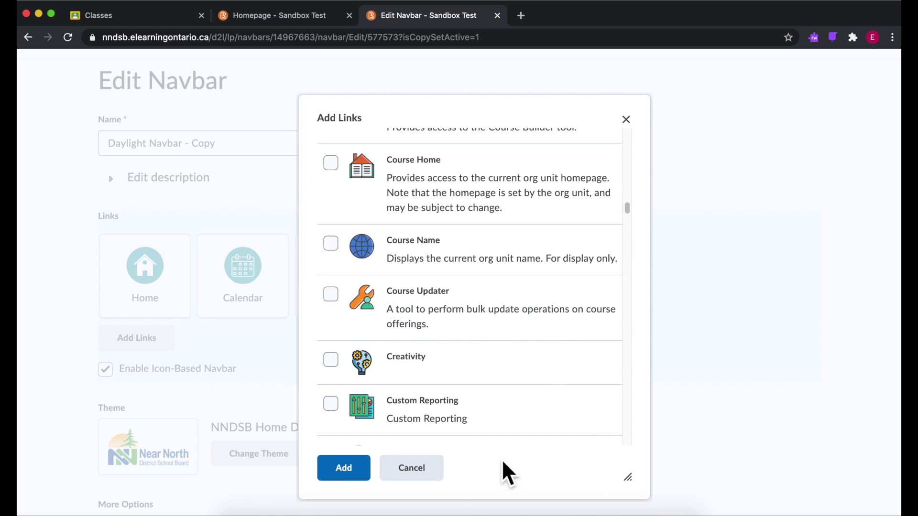
click(357, 484)
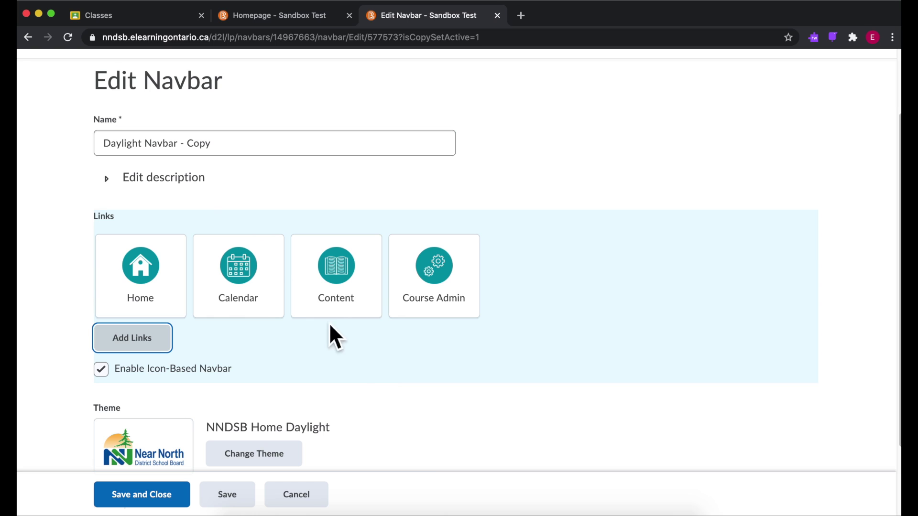
drag(345, 289, 232, 287)
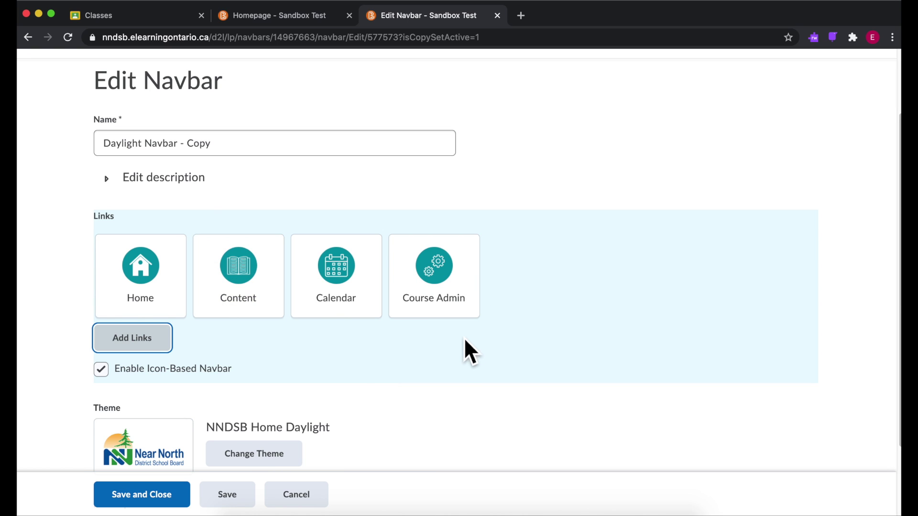
scroll(465, 344, down, 1)
scroll(464, 344, down, 2)
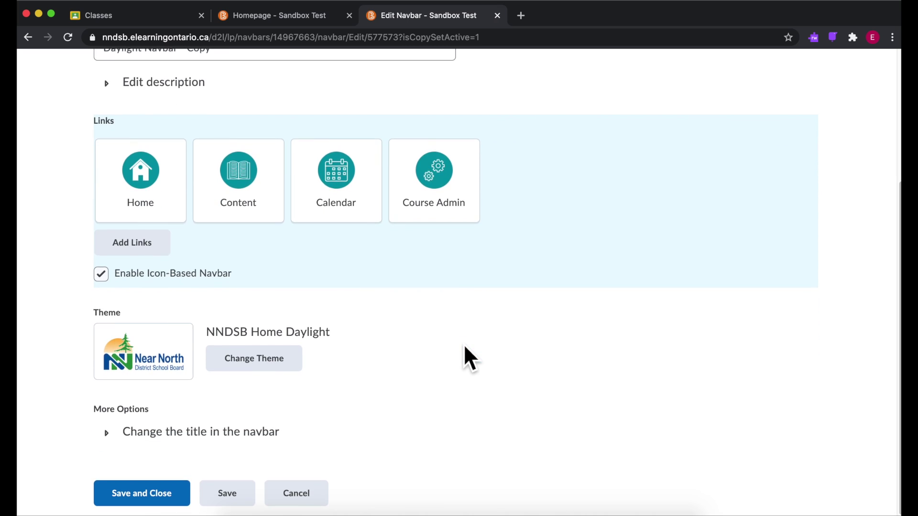
scroll(466, 348, up, 5)
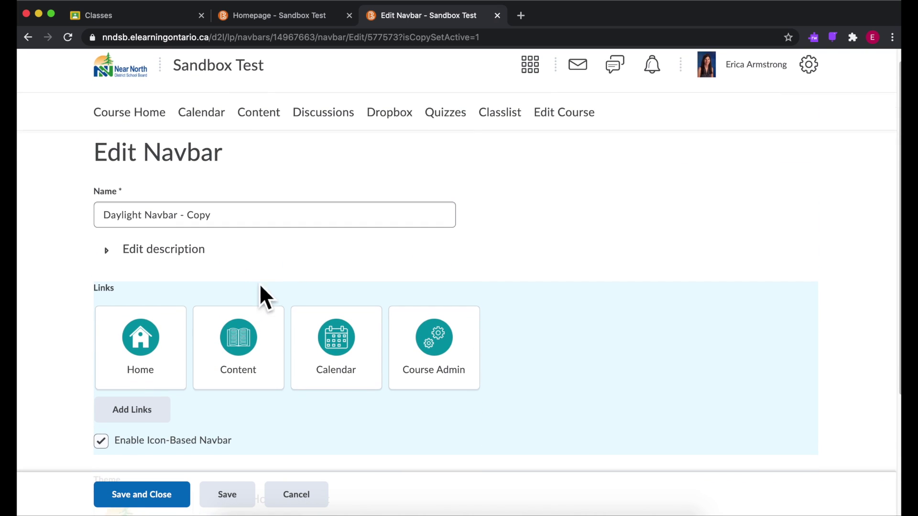
click(231, 215)
double_click(194, 215)
text(ustomize)
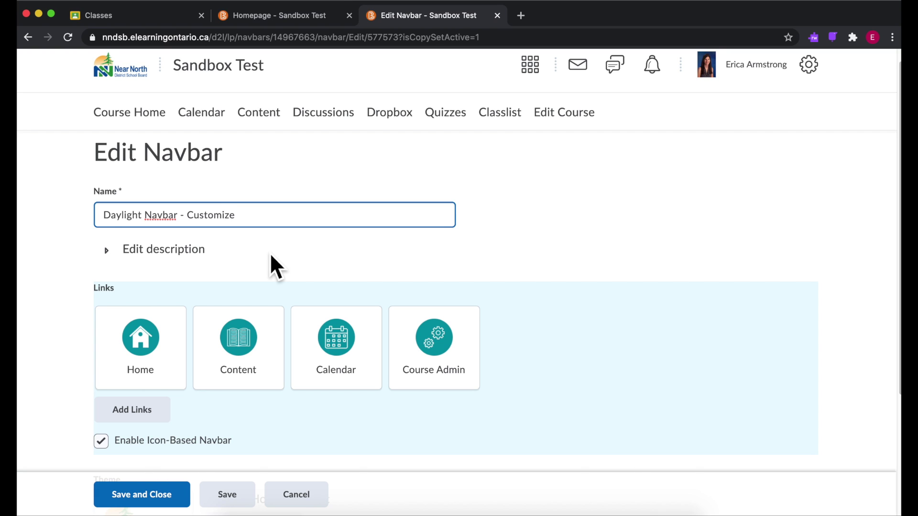
text(d)
scroll(287, 262, down, 1)
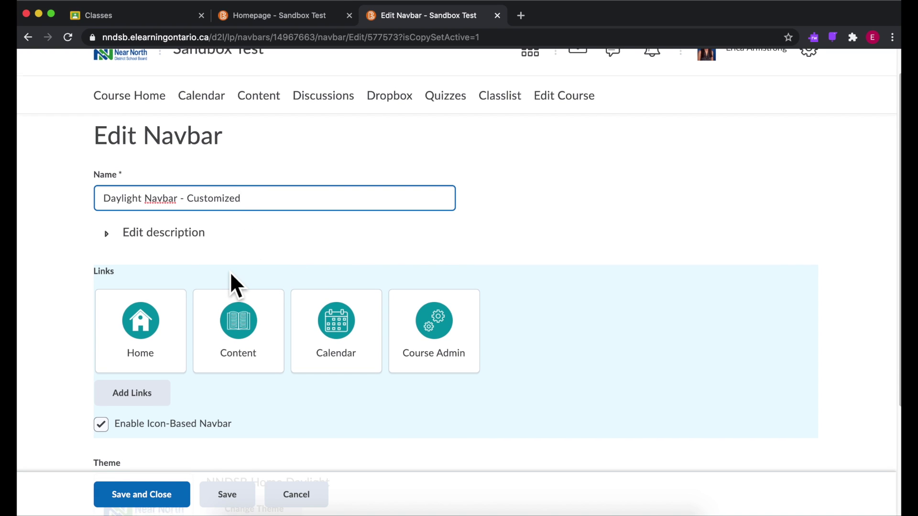
scroll(222, 395, down, 2)
scroll(222, 395, down, 3)
click(179, 505)
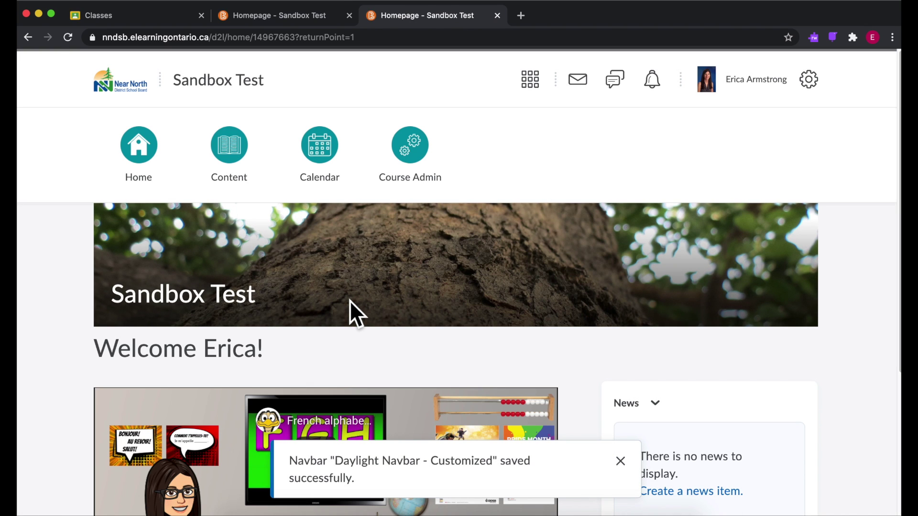
mouse_move(410, 154)
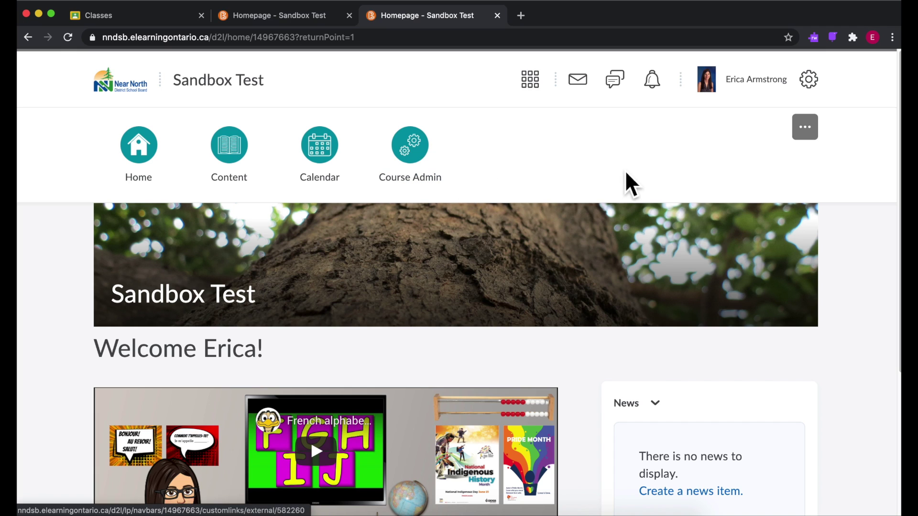
Step: Switch to View as _Student from the account menu on the course homepage
click(763, 95)
click(736, 133)
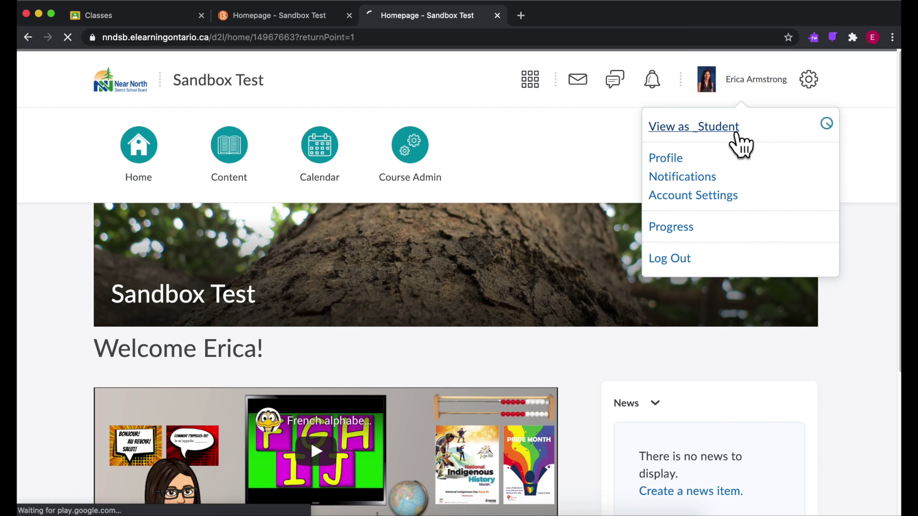